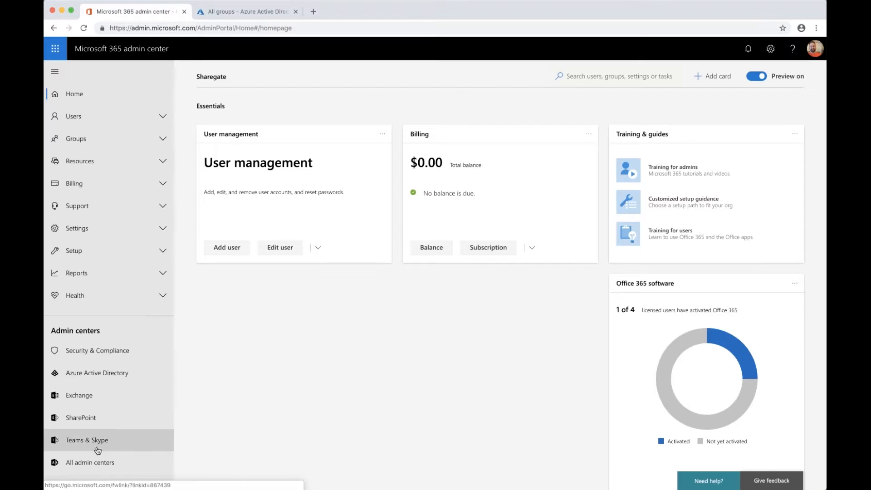
- View the list of all Microsoft 365 admin centers, the Reports section, and the Azure Active Directory overview
{"action": "left_click", "coordinate": [95, 464]}
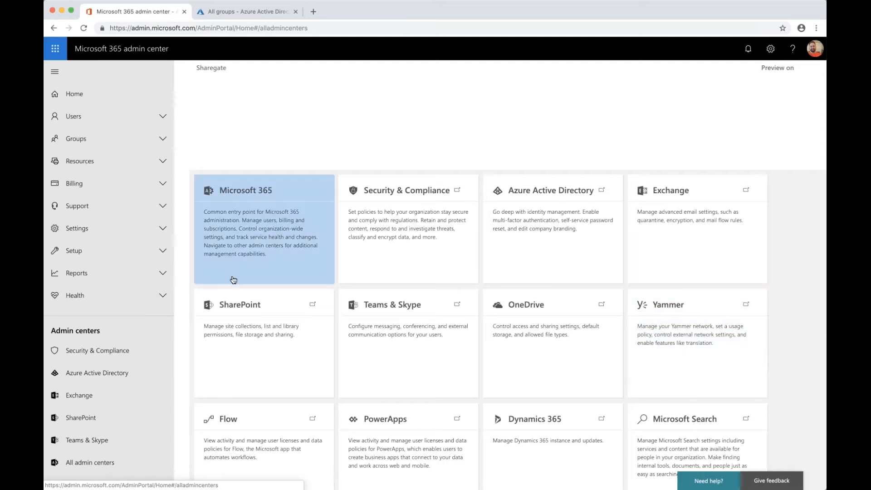
{"action": "left_click", "coordinate": [153, 280]}
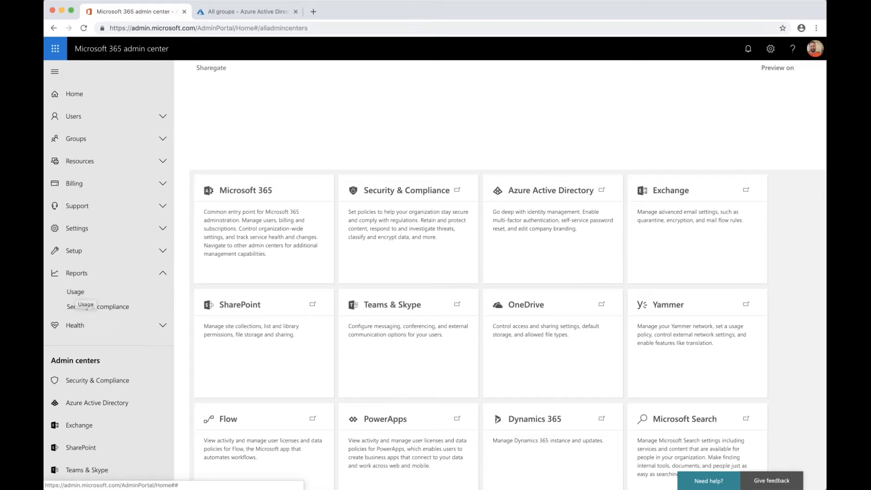
{"action": "left_click", "coordinate": [231, 14]}
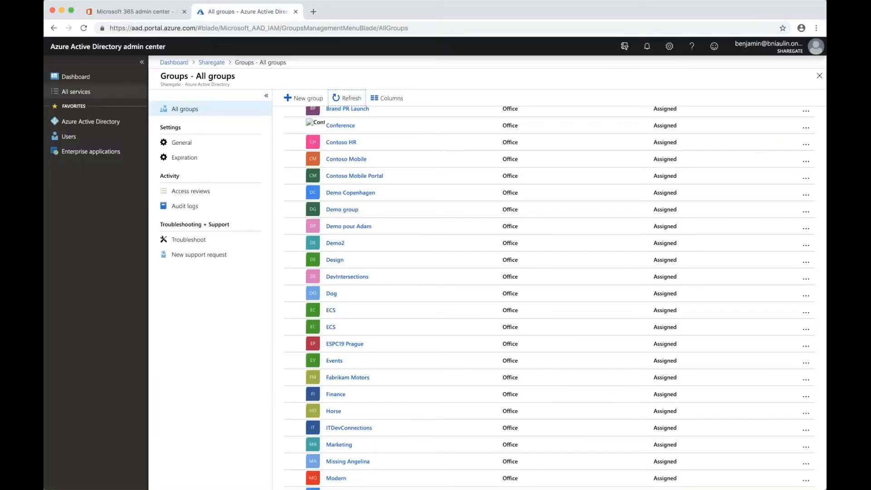
{"action": "left_click", "coordinate": [135, 121]}
{"action": "left_click", "coordinate": [130, 8]}
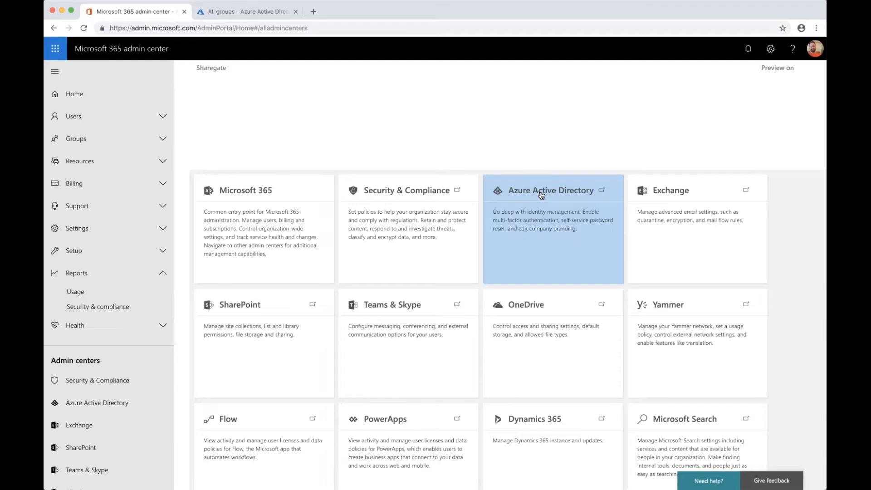
- Switch to the Azure Active Directory admin center and open the external collaboration settings from the directory's user settings
{"action": "left_click", "coordinate": [235, 12]}
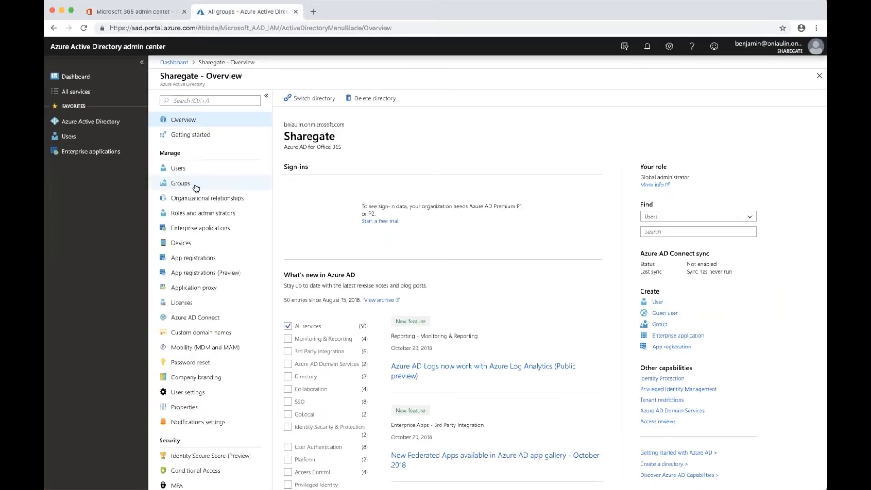
{"action": "left_click", "coordinate": [196, 394]}
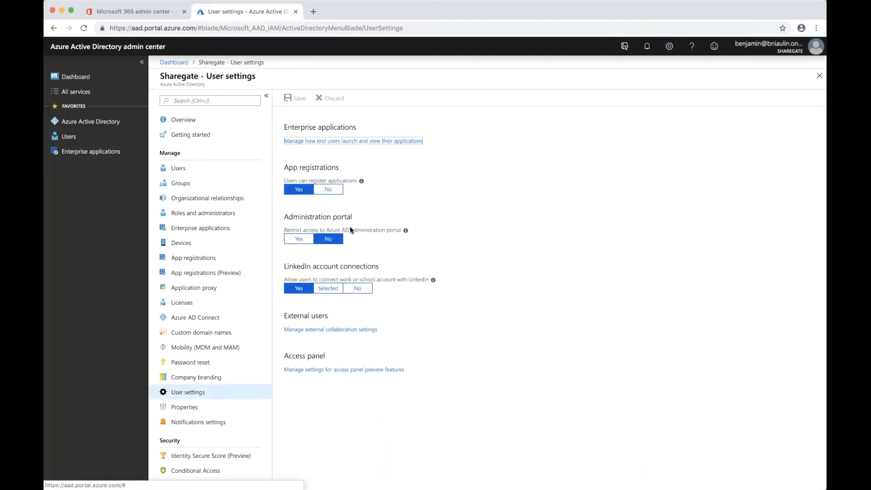
{"action": "left_click", "coordinate": [323, 330]}
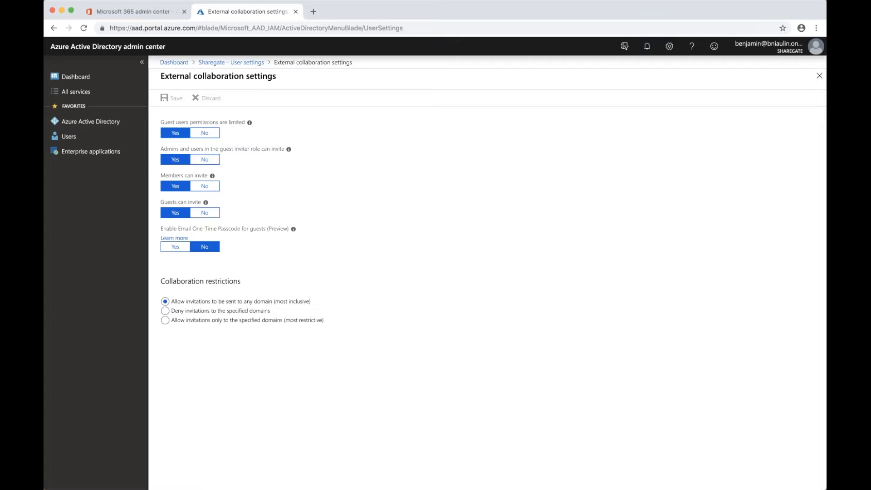
- Try the allow-only and deny options for specified domains, reselect invitations to any domain, and return to user settings discarding the edits
{"action": "left_click", "coordinate": [197, 321]}
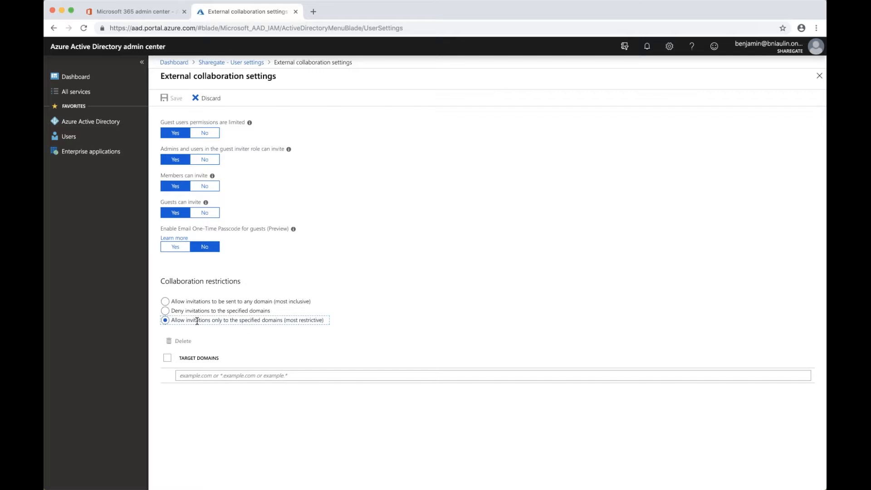
{"action": "left_click", "coordinate": [180, 312]}
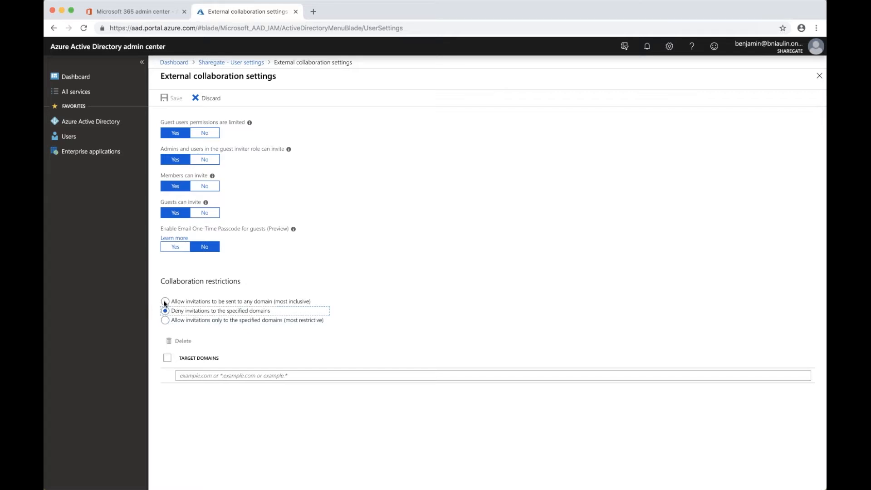
{"action": "left_click", "coordinate": [165, 303]}
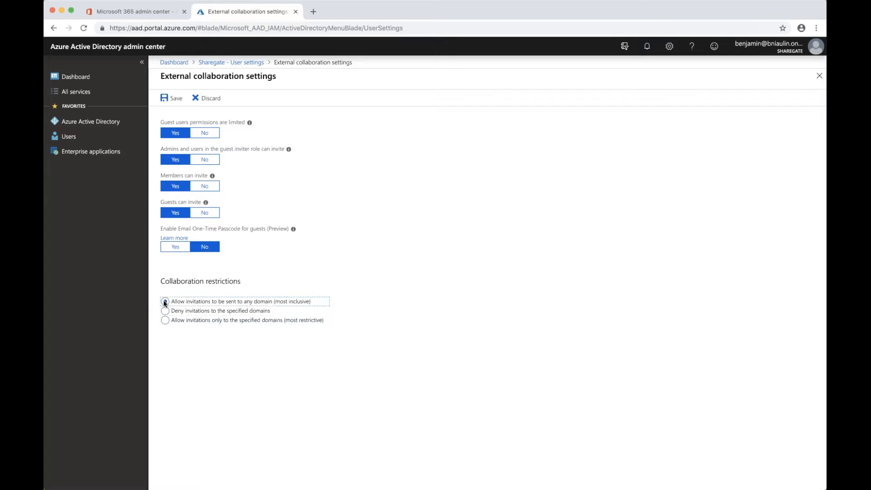
{"action": "left_click", "coordinate": [216, 64]}
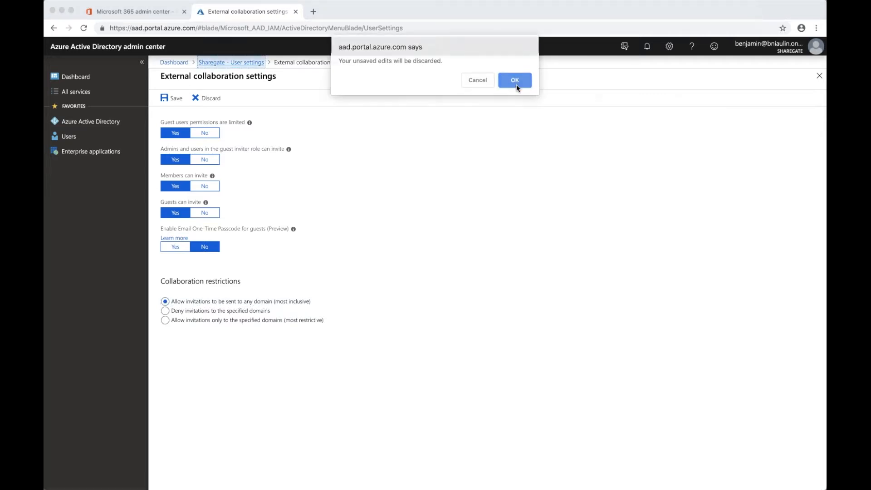
{"action": "left_click", "coordinate": [515, 83]}
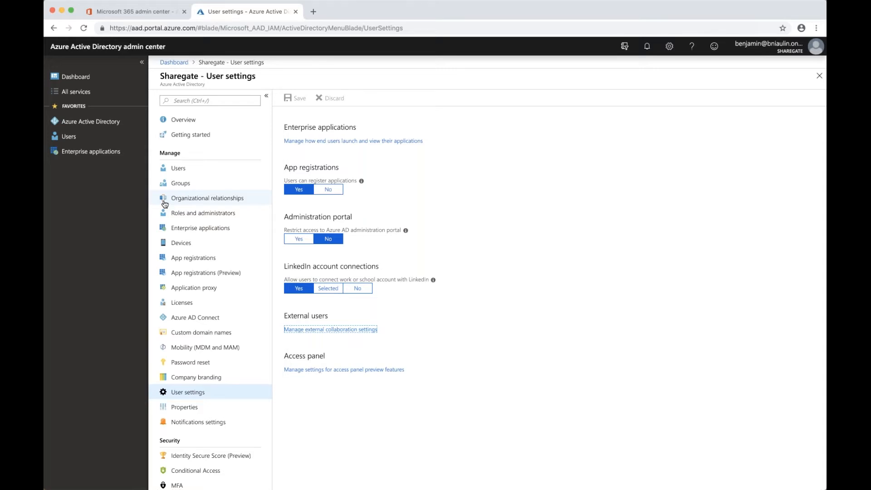
- Open the general settings for groups and switch Restrict access to Groups in the Access Panel to Yes and back to No
{"action": "left_click", "coordinate": [182, 184]}
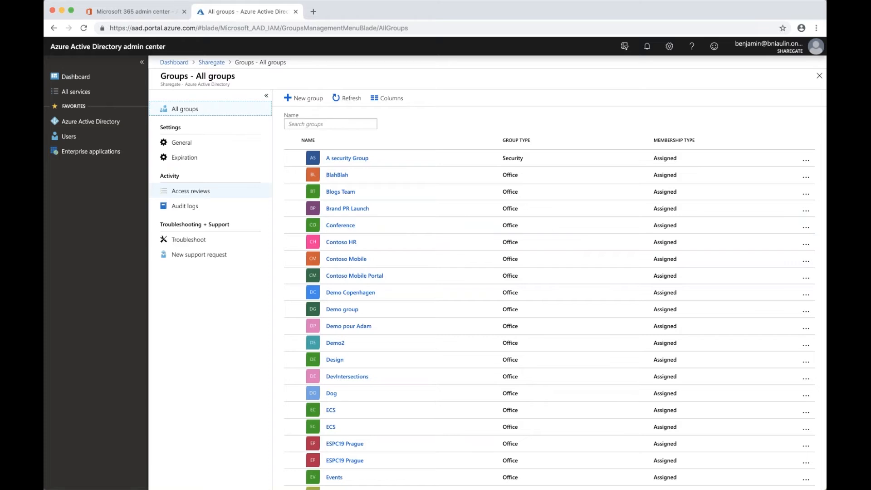
{"action": "left_click", "coordinate": [204, 142]}
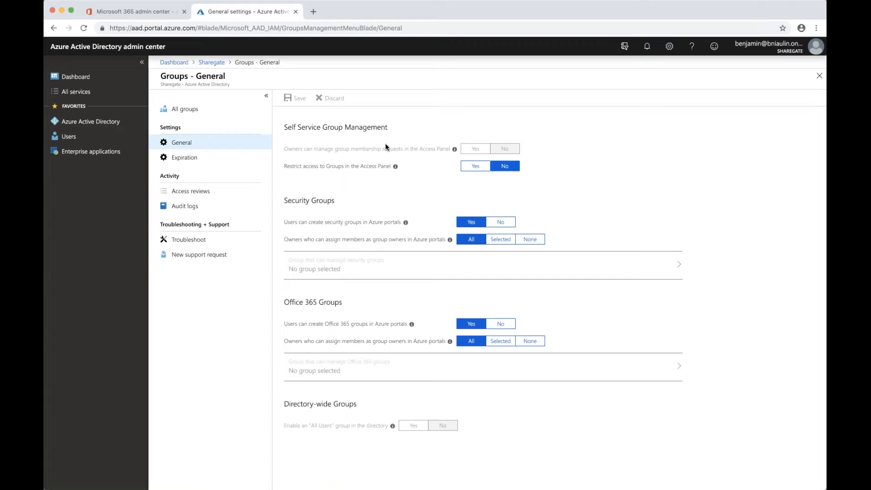
{"action": "left_click", "coordinate": [482, 168]}
{"action": "left_click", "coordinate": [514, 170]}
- Open the group expiration settings and look through the available group lifetime options without changing the selection
{"action": "left_click", "coordinate": [210, 156]}
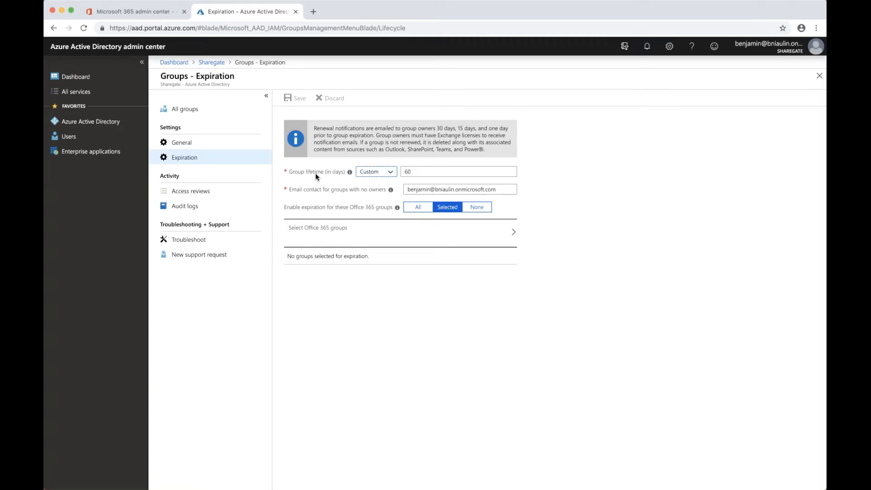
{"action": "left_click", "coordinate": [374, 172]}
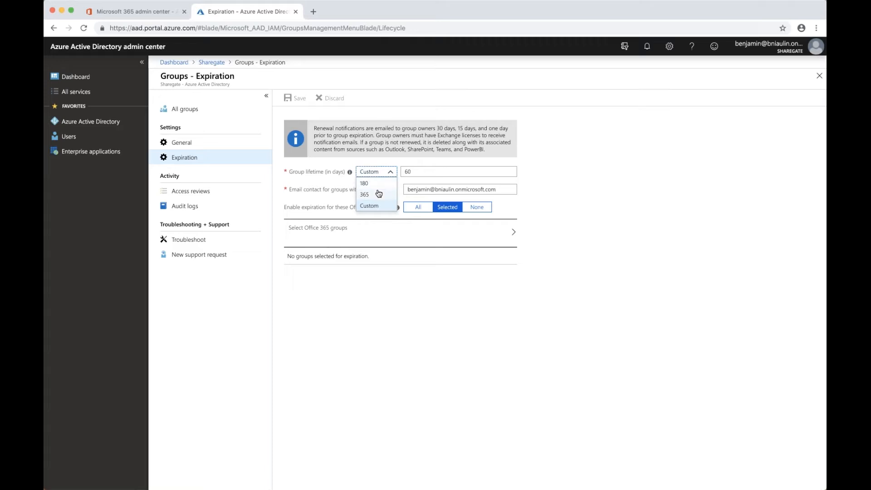
{"action": "left_click", "coordinate": [576, 191]}
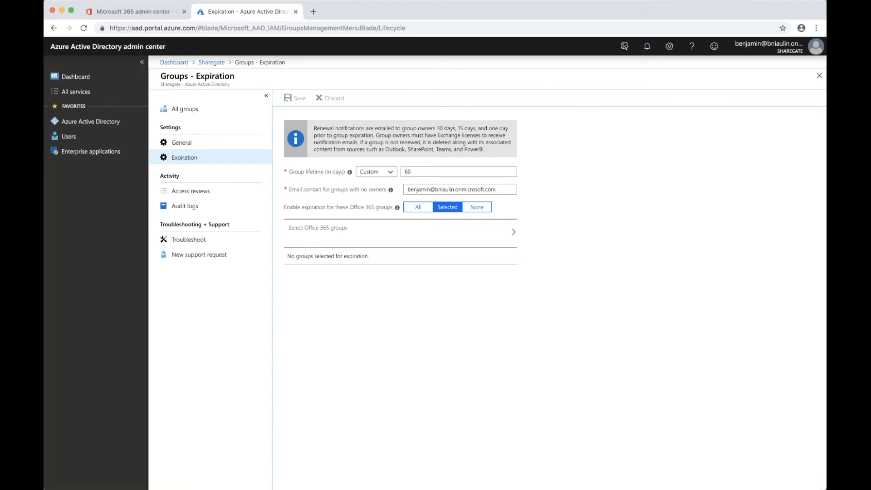
- Add the Conference, Contoso HR, Blogs Team and Contoso Mobile groups to the Office 365 groups selected for expiration
{"action": "left_click", "coordinate": [476, 241]}
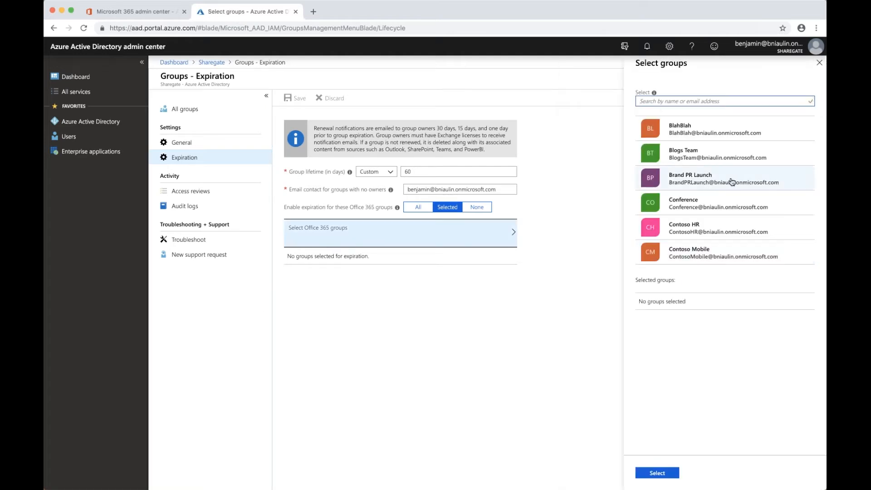
{"action": "left_click", "coordinate": [736, 205]}
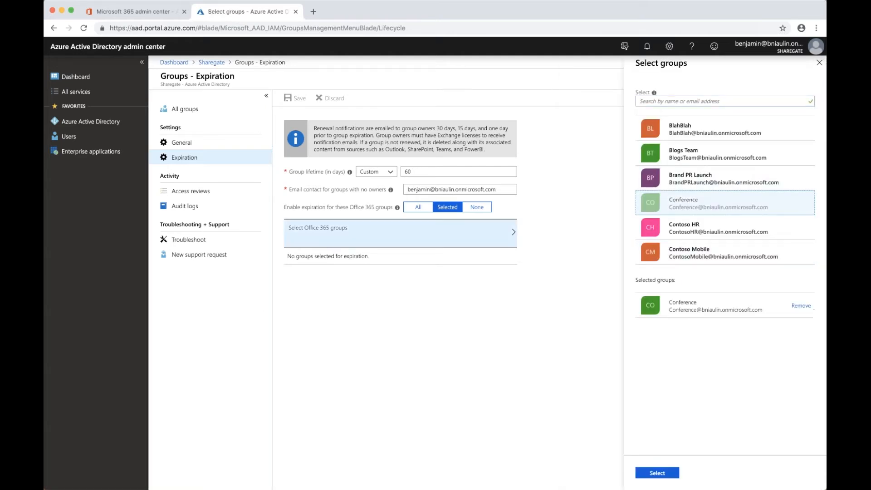
{"action": "left_click", "coordinate": [739, 232]}
{"action": "left_click", "coordinate": [733, 159]}
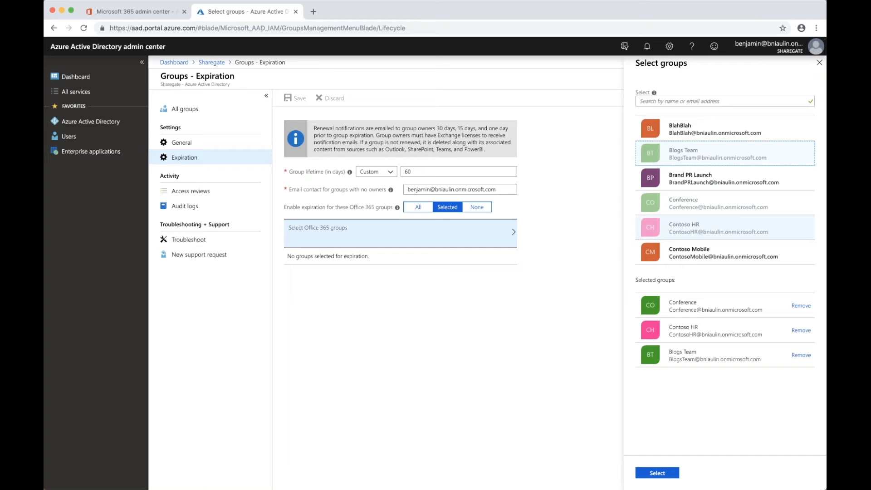
{"action": "left_click", "coordinate": [739, 253]}
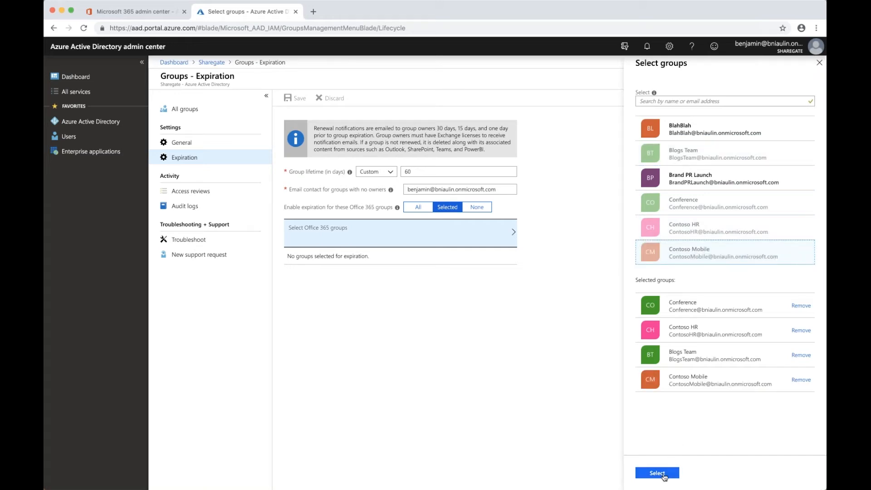
{"action": "left_click", "coordinate": [658, 473]}
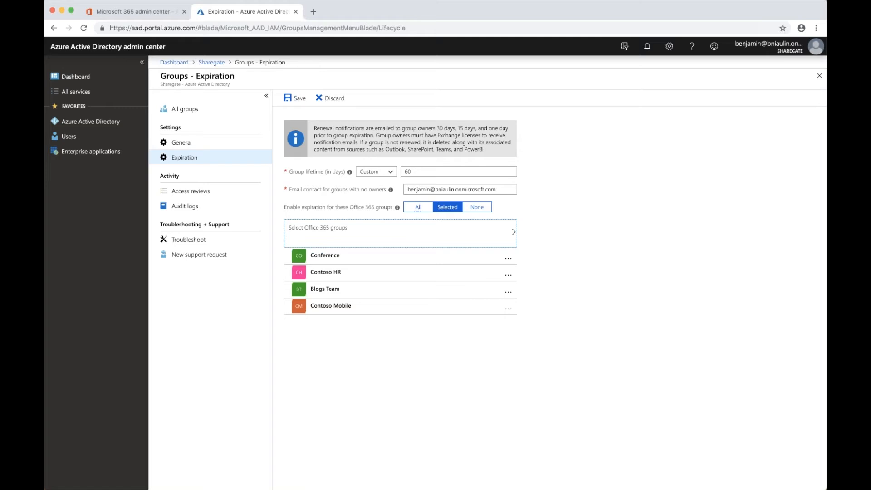
- Remove the Conference and Contoso HR groups from the expiration selection
{"action": "left_click", "coordinate": [508, 258]}
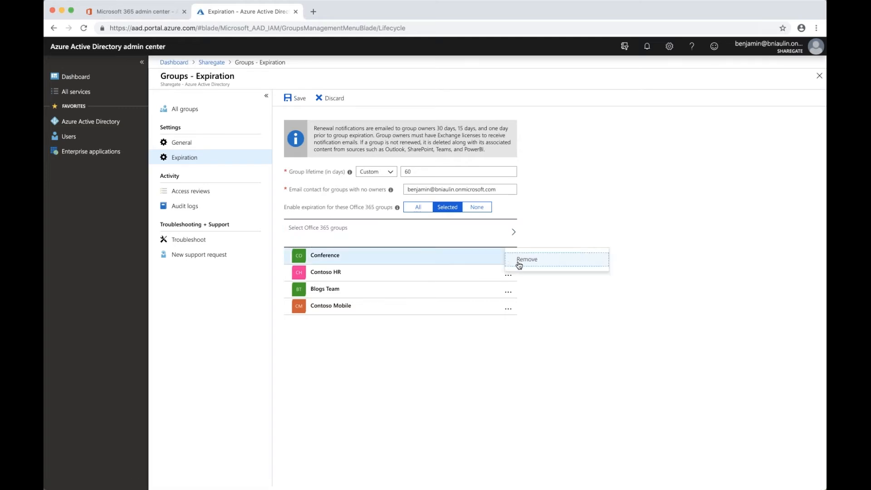
{"action": "left_click", "coordinate": [519, 265]}
{"action": "left_click", "coordinate": [429, 230]}
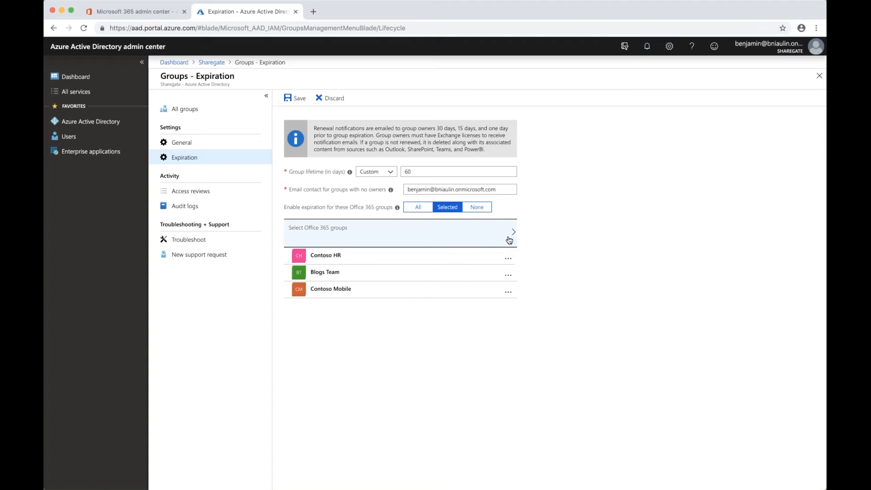
{"action": "left_click", "coordinate": [508, 259]}
{"action": "left_click", "coordinate": [520, 264]}
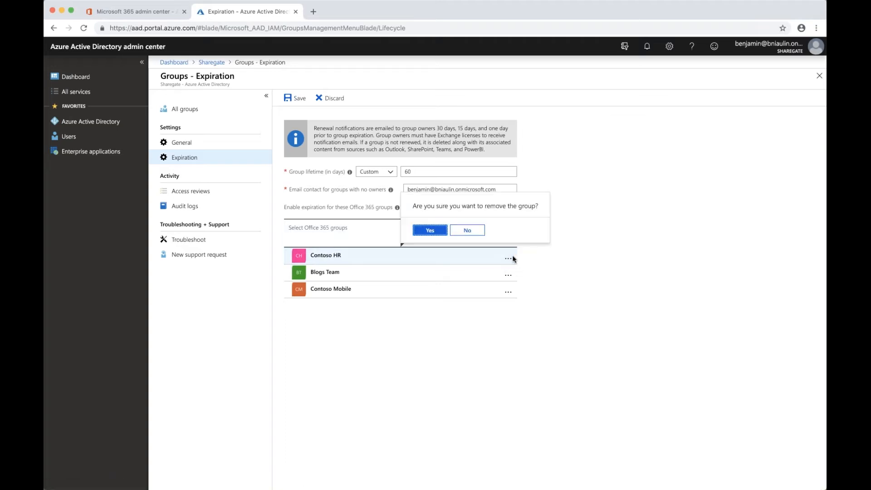
{"action": "left_click", "coordinate": [430, 230]}
- Remove the Blogs Team and Contoso Mobile groups from the expiration selection
{"action": "left_click", "coordinate": [508, 258]}
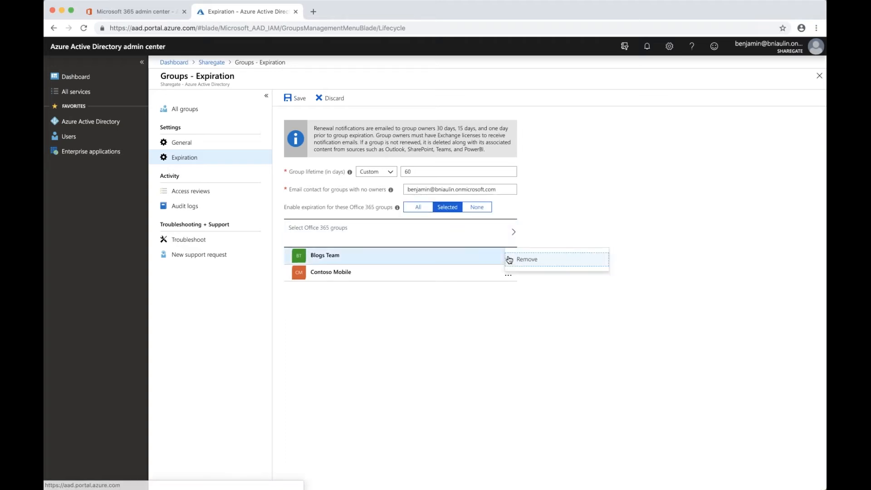
{"action": "left_click", "coordinate": [512, 261]}
{"action": "left_click", "coordinate": [428, 231]}
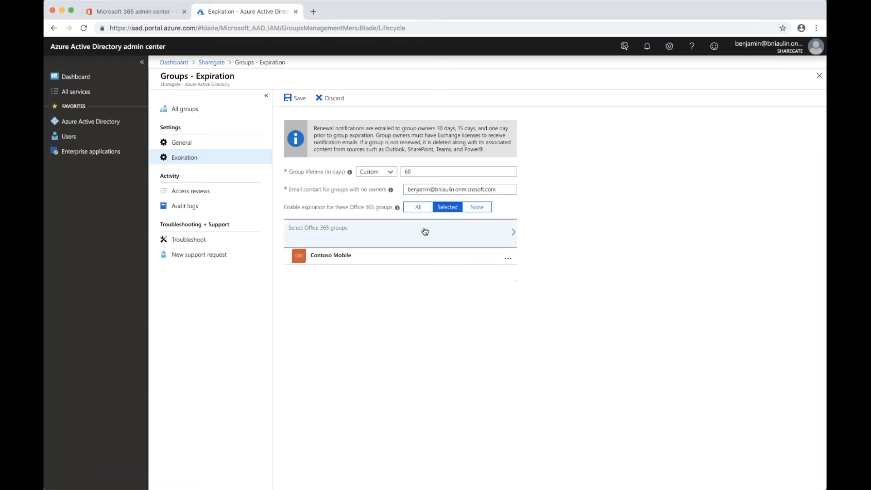
{"action": "left_click", "coordinate": [508, 259]}
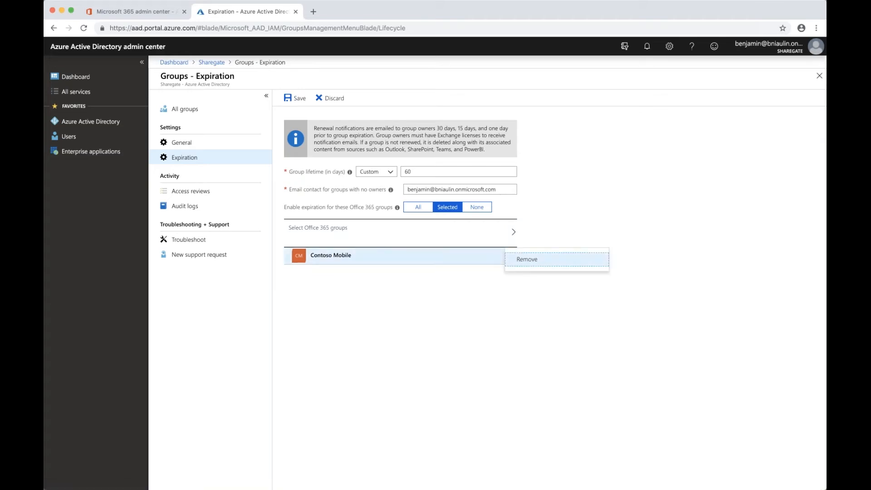
{"action": "left_click", "coordinate": [522, 259]}
{"action": "left_click", "coordinate": [429, 230]}
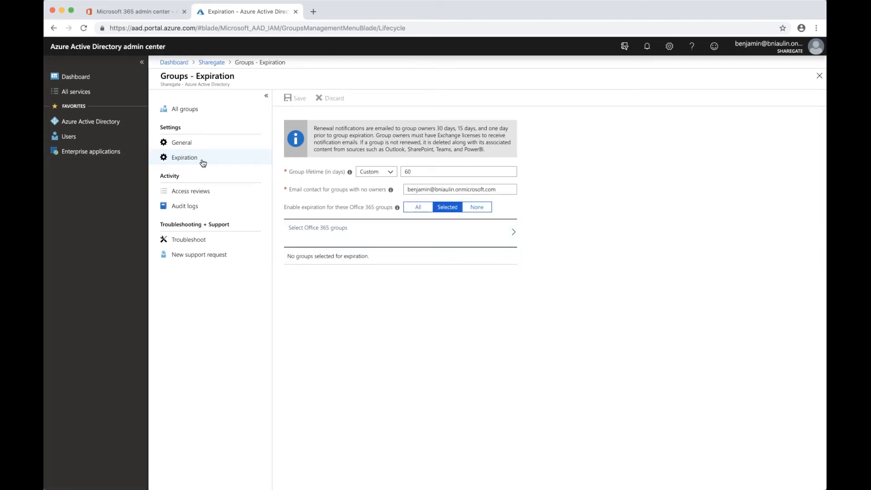
- Open the groups' access reviews, examine the Users to review options in a new access review, and leave the form without creating it
{"action": "left_click", "coordinate": [198, 191]}
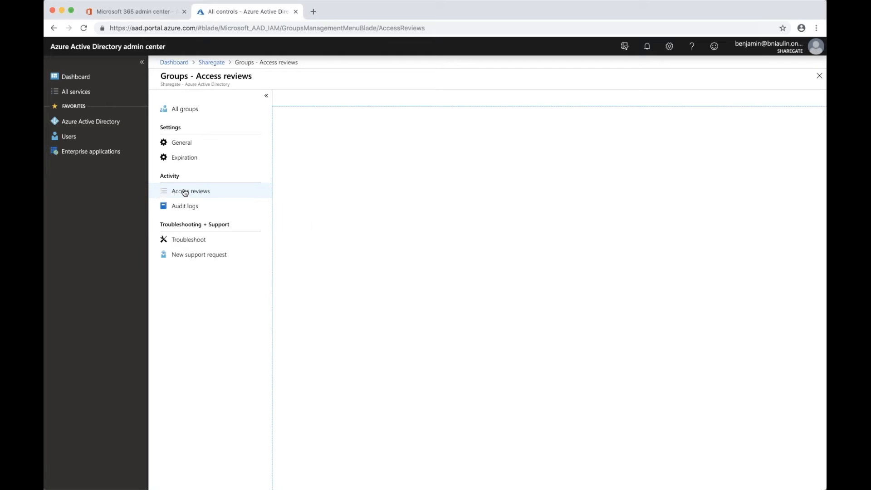
{"action": "left_click", "coordinate": [185, 192]}
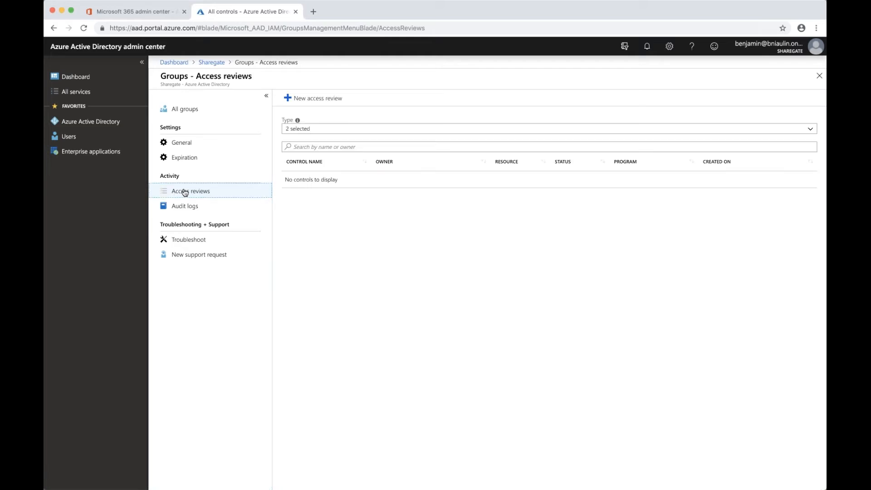
{"action": "left_click", "coordinate": [309, 97]}
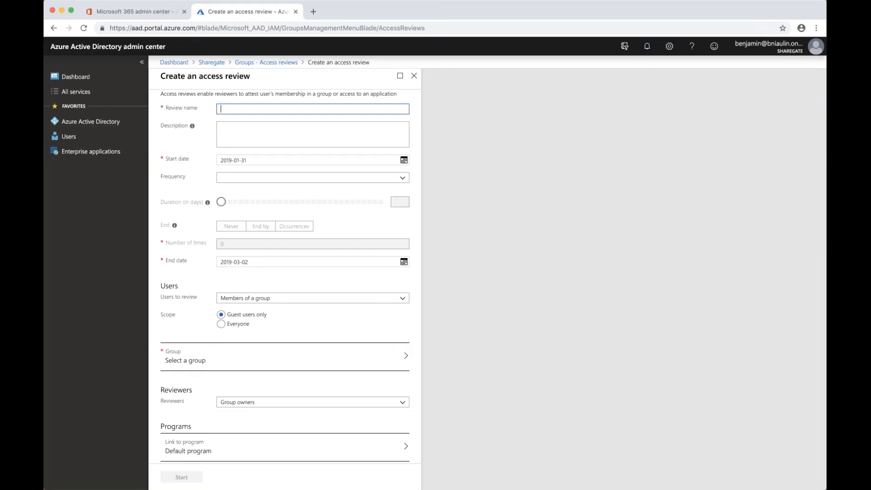
{"action": "left_click", "coordinate": [238, 302]}
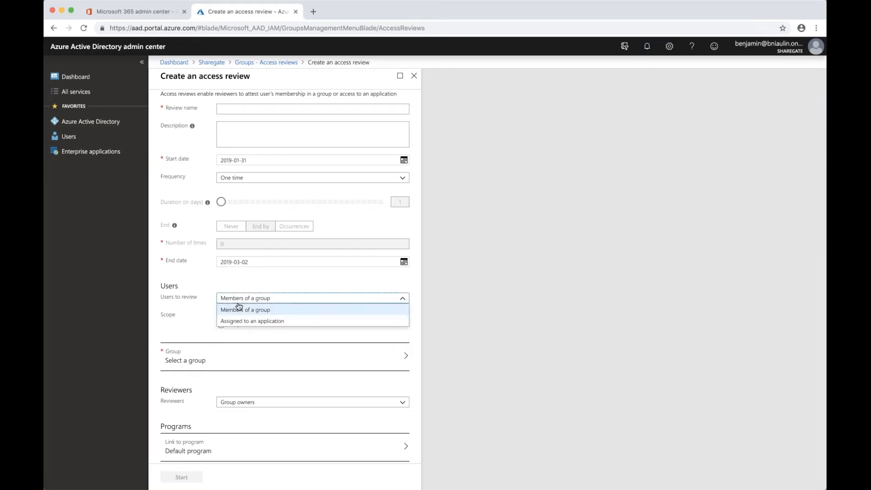
{"action": "left_click", "coordinate": [298, 274]}
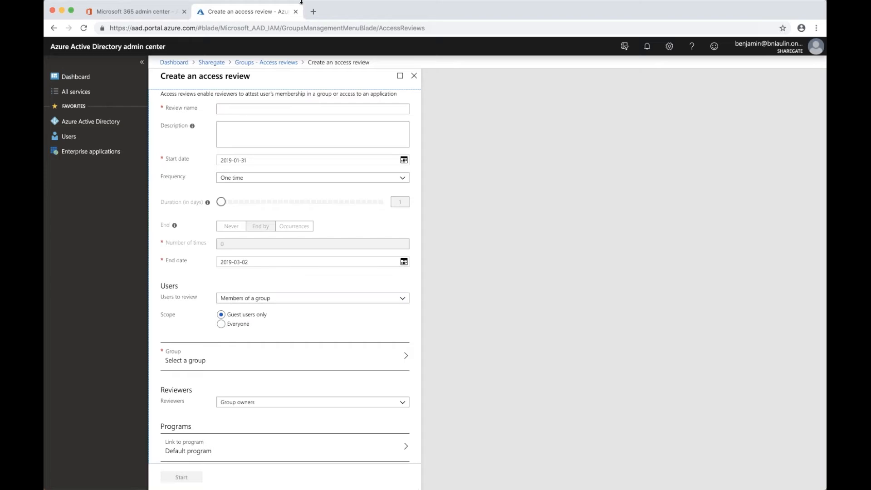
{"action": "left_click", "coordinate": [266, 64]}
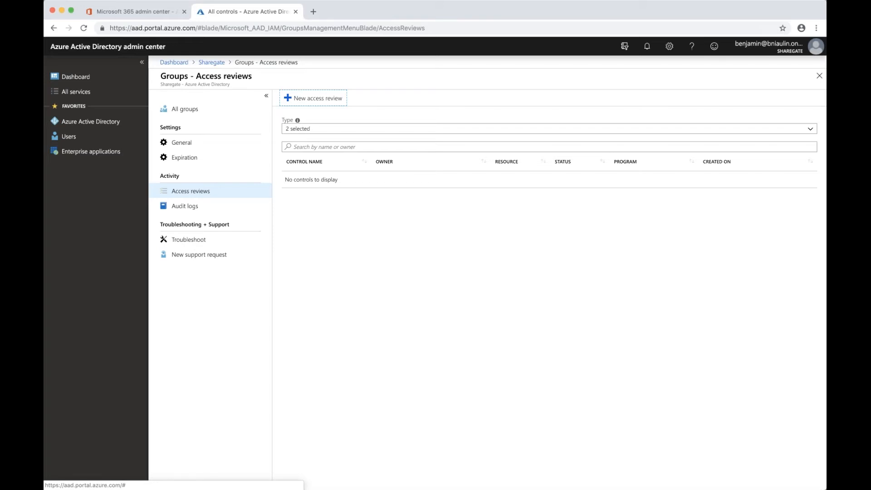
- Start a new access review named njdfsjklsdaklsf and examine its frequency options, leaving the frequency unchanged
{"action": "left_click", "coordinate": [333, 96]}
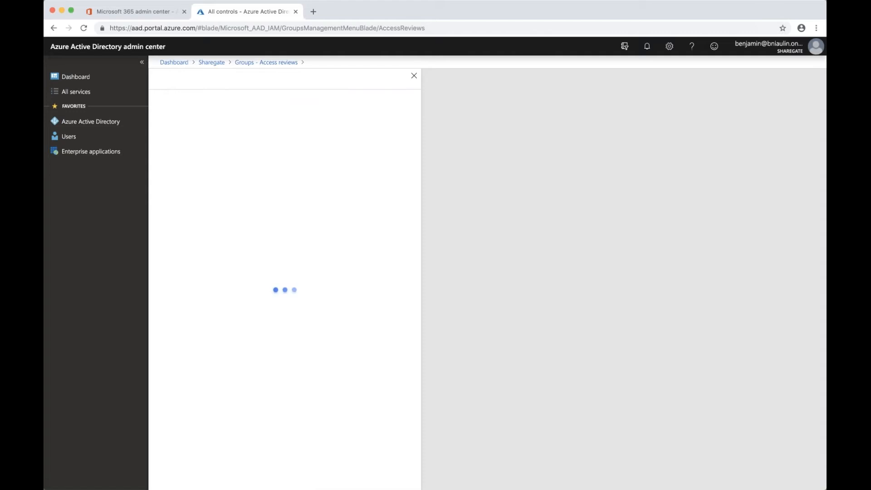
{"action": "type", "text": "njdfsjklsdaklsf"}
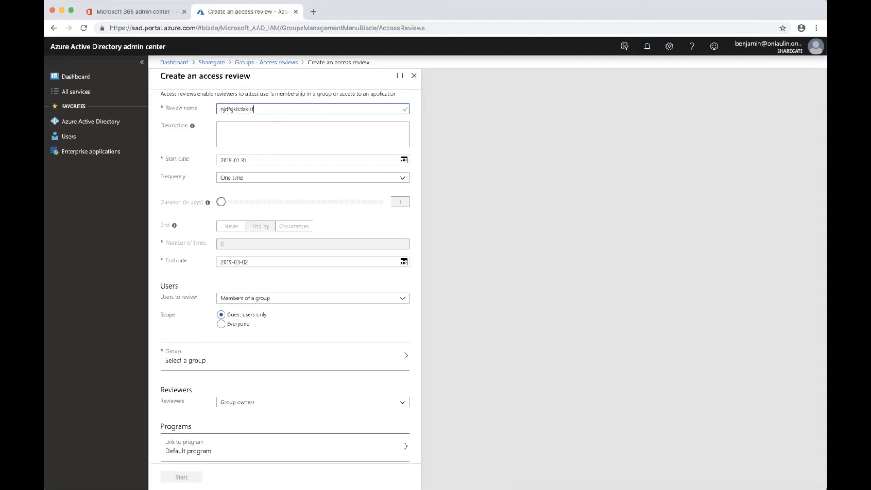
{"action": "left_click", "coordinate": [272, 178]}
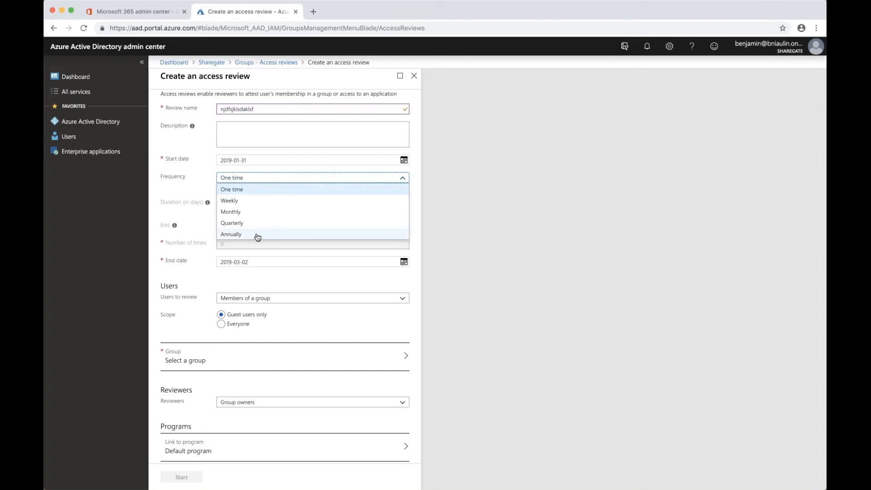
{"action": "left_click", "coordinate": [211, 149]}
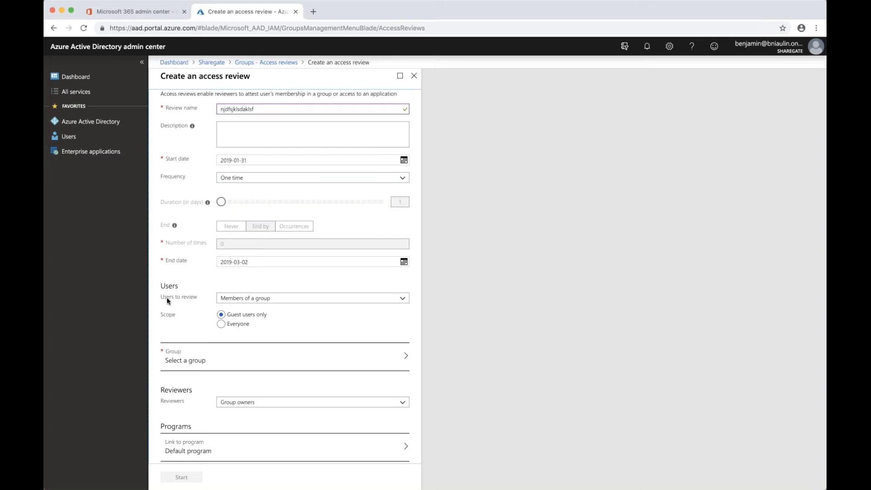
- Choose Members of a group as the users to review, compare the two scope options, and set the scope to Everyone
{"action": "left_click", "coordinate": [189, 298]}
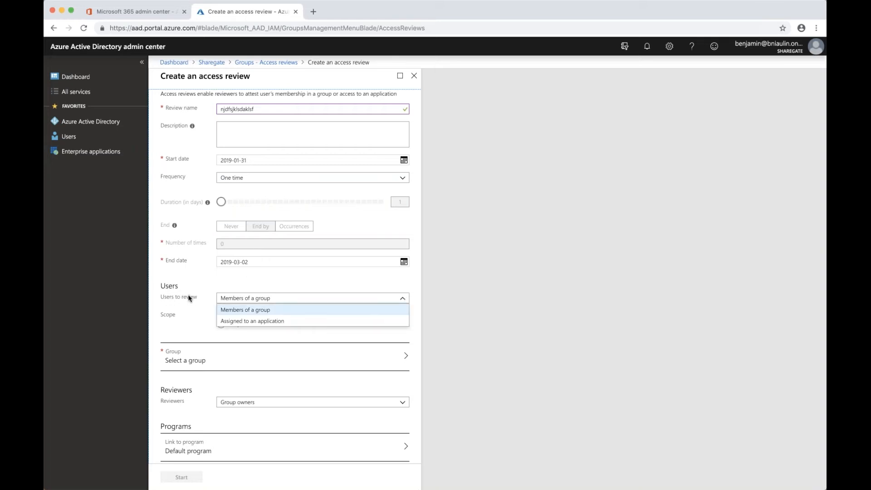
{"action": "left_click", "coordinate": [262, 310]}
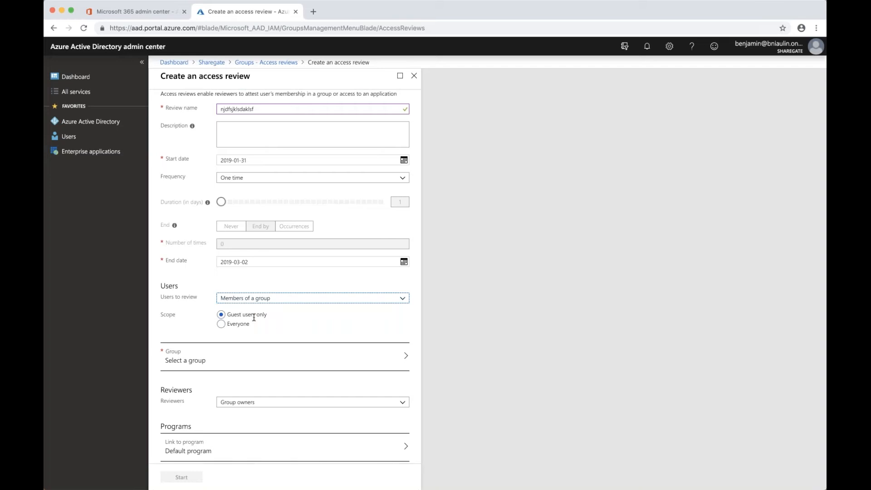
{"action": "key", "text": "Tab"}
{"action": "key", "text": "Down"}
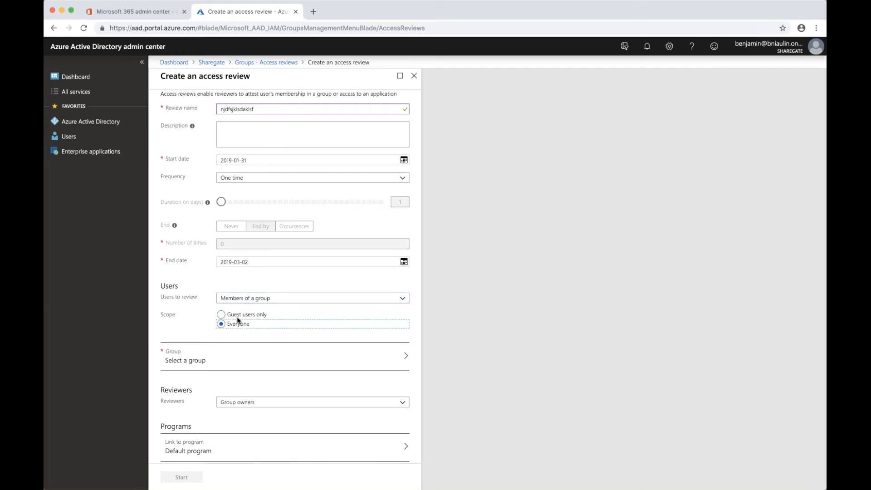
{"action": "left_click", "coordinate": [241, 312]}
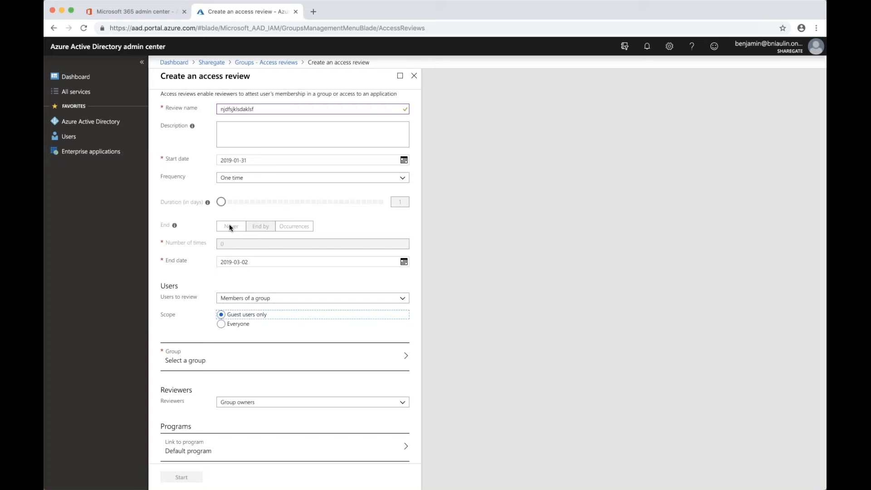
{"action": "left_click", "coordinate": [237, 325]}
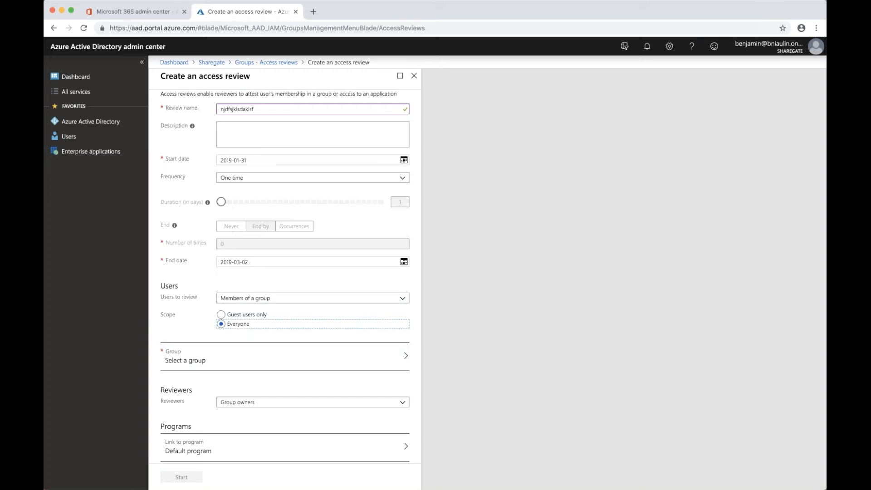
- Select the Conference group as the group covered by the access review
{"action": "left_click", "coordinate": [327, 363]}
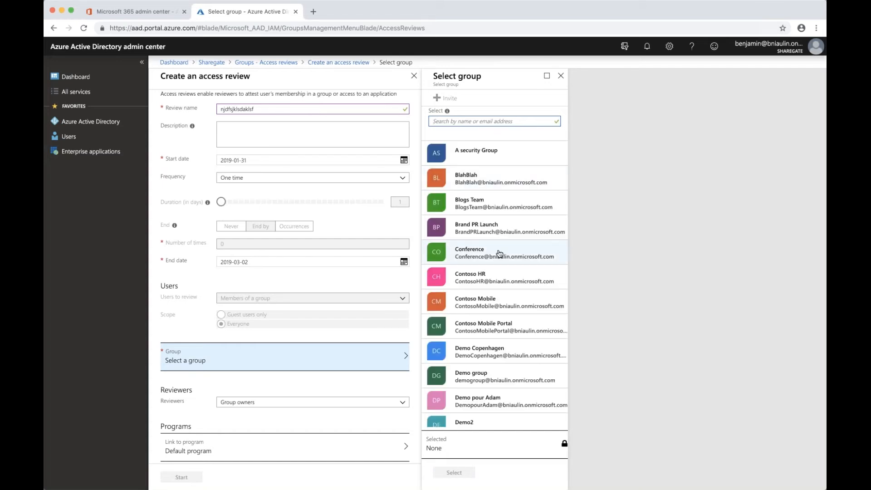
{"action": "left_click", "coordinate": [500, 253]}
{"action": "left_click", "coordinate": [516, 279]}
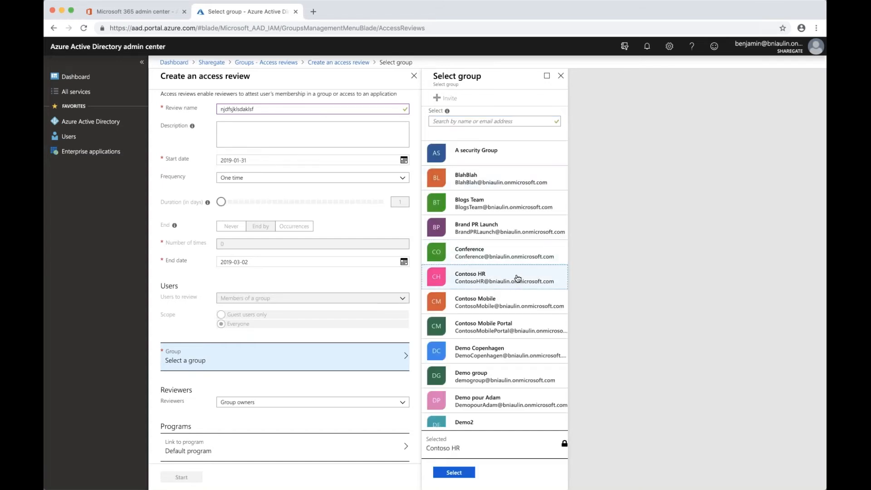
{"action": "left_click", "coordinate": [521, 261]}
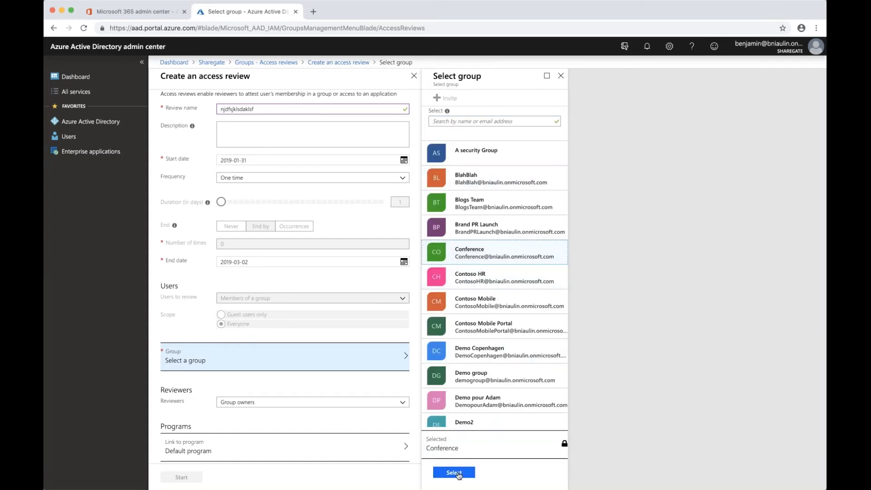
{"action": "left_click", "coordinate": [454, 472]}
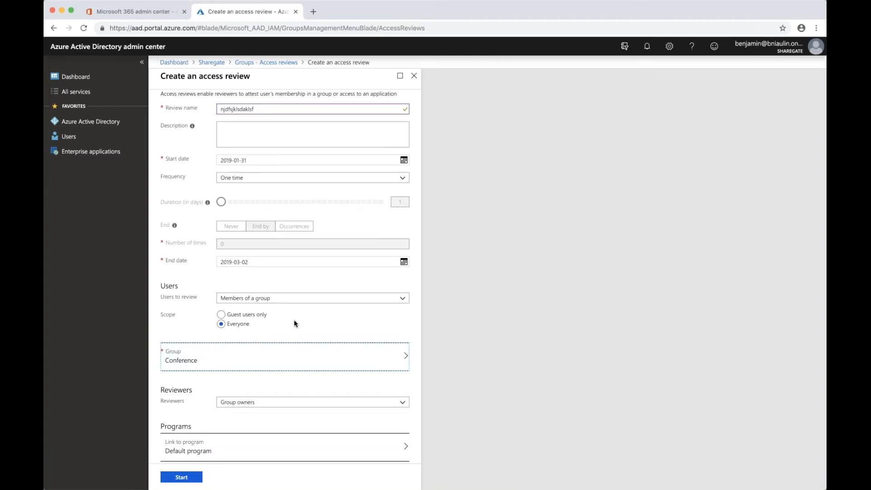
- Examine the available reviewer options for the access review and set its scope to Guest users only
{"action": "left_click", "coordinate": [238, 404]}
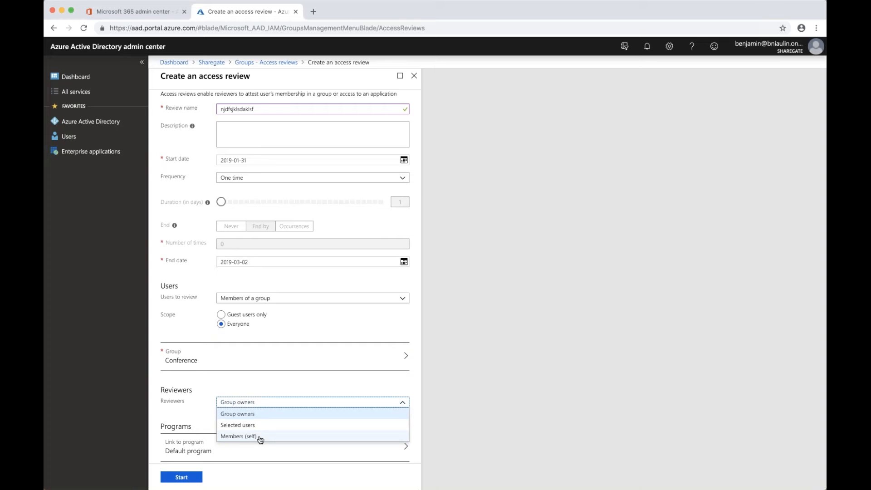
{"action": "left_click", "coordinate": [268, 390]}
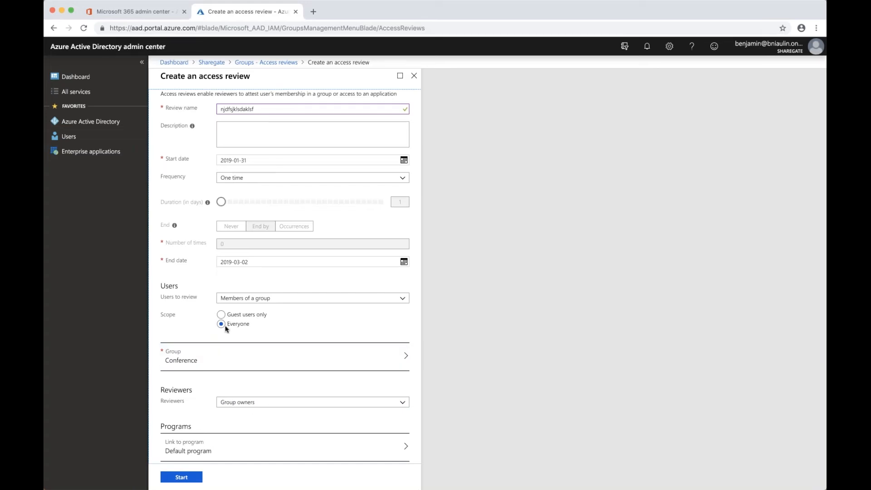
{"action": "left_click", "coordinate": [233, 314]}
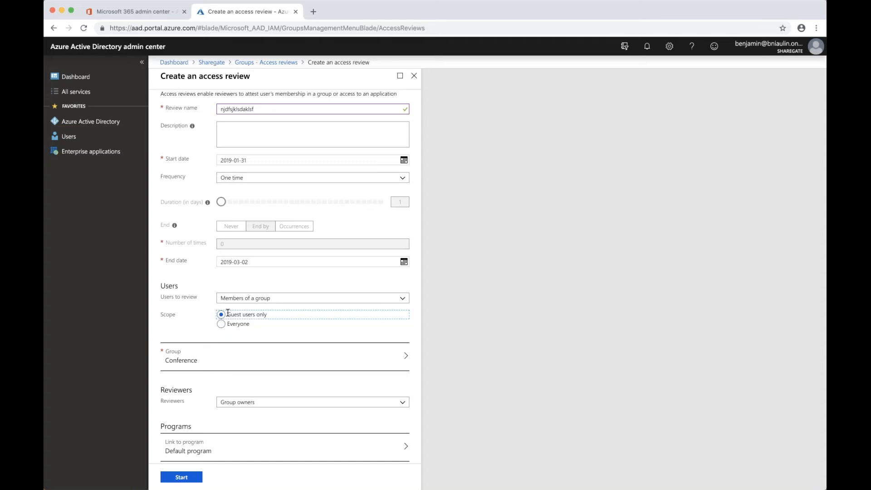
{"action": "left_click", "coordinate": [212, 63]}
{"action": "left_click", "coordinate": [515, 81]}
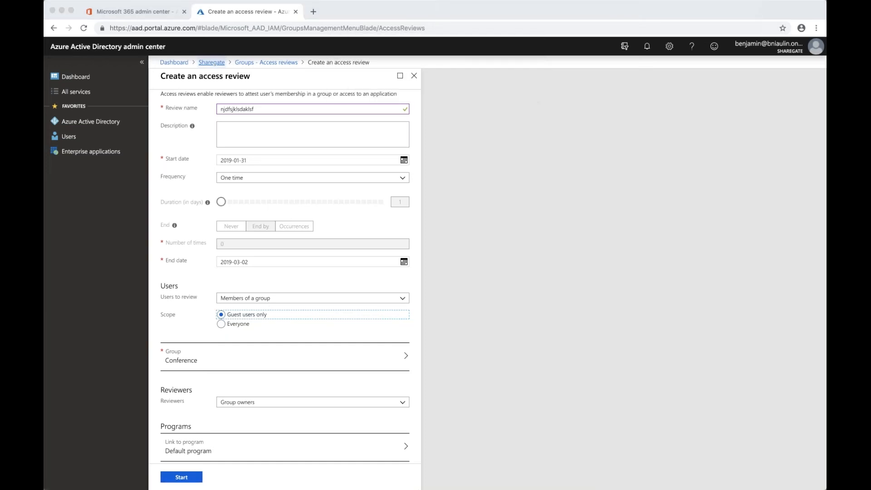
- Switch to the Microsoft 365 admin center and open the new SharePoint admin center preview from there
{"action": "left_click", "coordinate": [137, 11]}
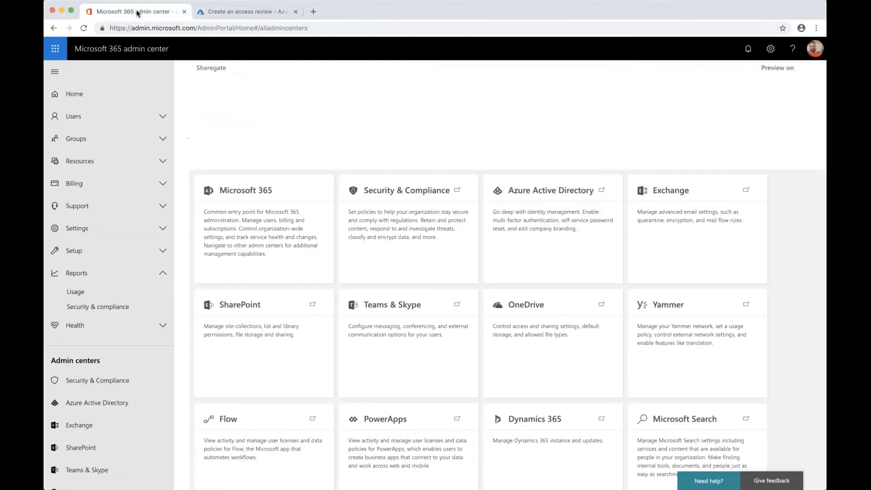
{"action": "left_click", "coordinate": [248, 303]}
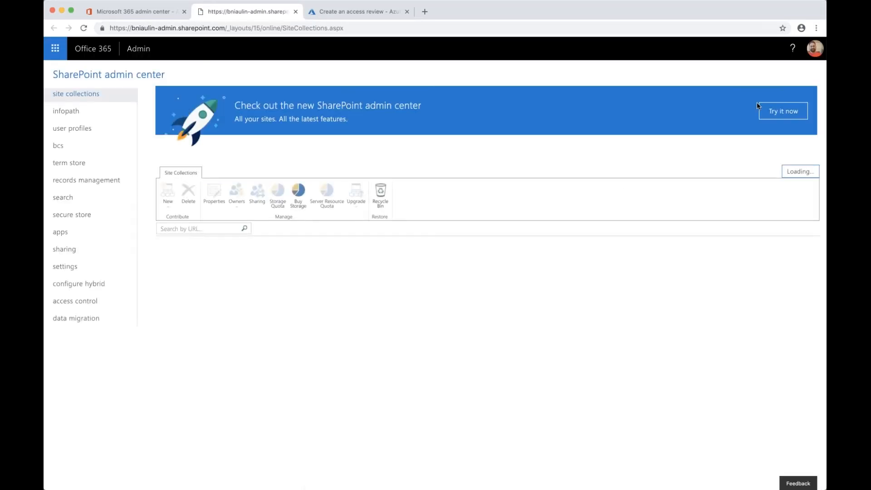
{"action": "left_click", "coordinate": [788, 111]}
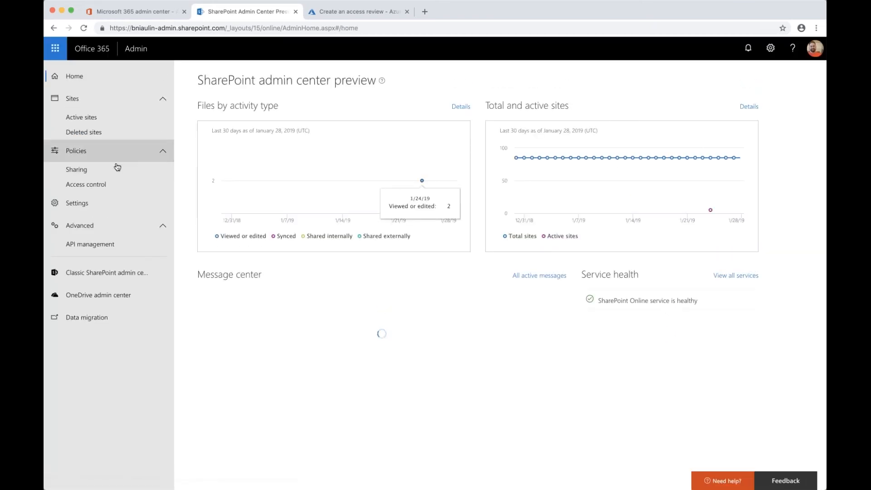
- Examine SharePoint's sharing policies, access control options and general settings
{"action": "left_click", "coordinate": [117, 169]}
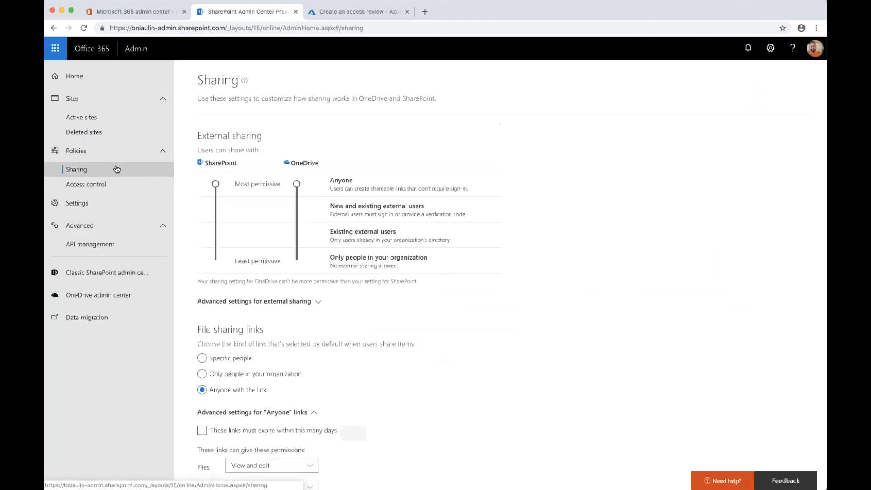
{"action": "scroll", "coordinate": [323, 238], "scroll_direction": "down", "scroll_amount": 5}
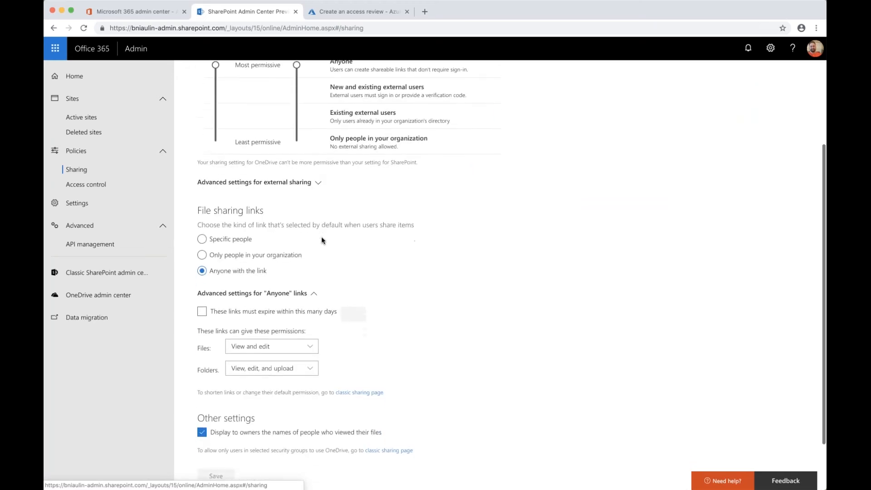
{"action": "left_click", "coordinate": [95, 185]}
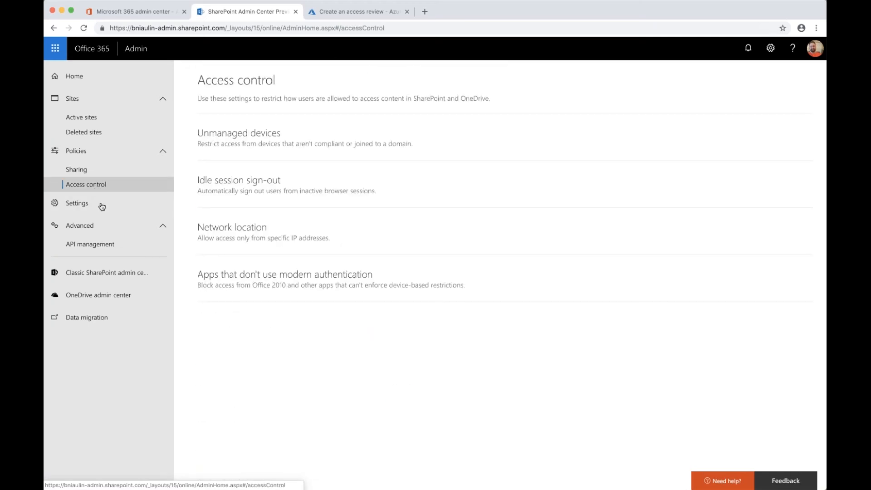
{"action": "left_click", "coordinate": [95, 205]}
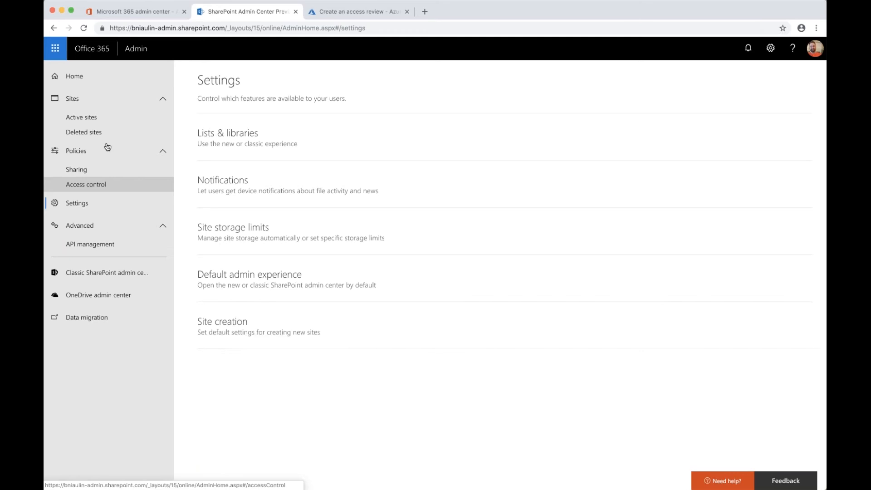
- Open SharePoint's active sites and filter them by the Team site template
{"action": "left_click", "coordinate": [100, 119]}
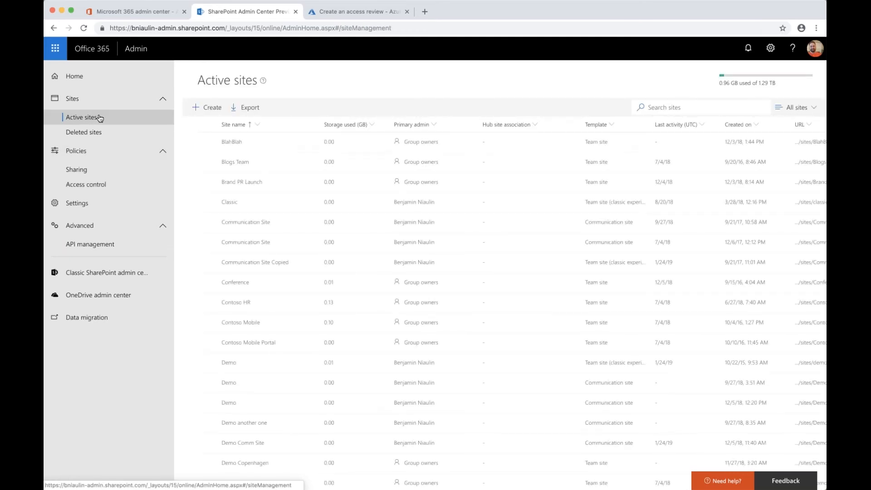
{"action": "left_click", "coordinate": [610, 121]}
{"action": "mouse_move", "coordinate": [630, 178]}
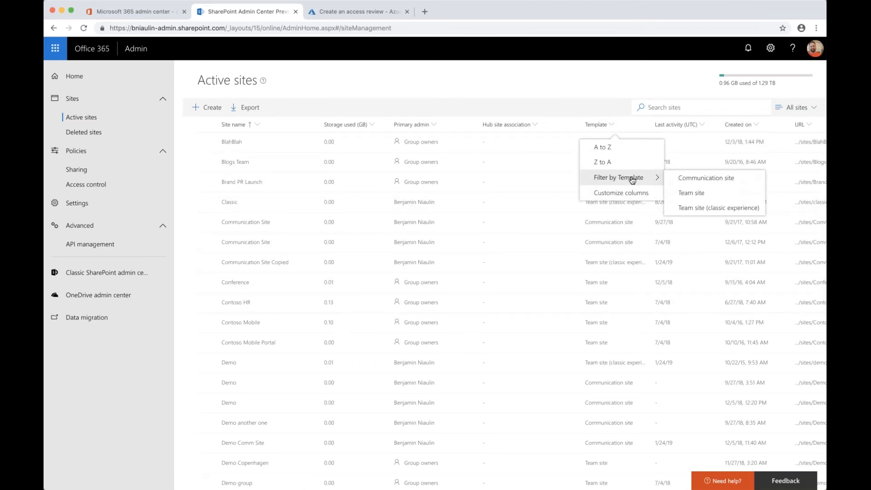
{"action": "left_click", "coordinate": [720, 194]}
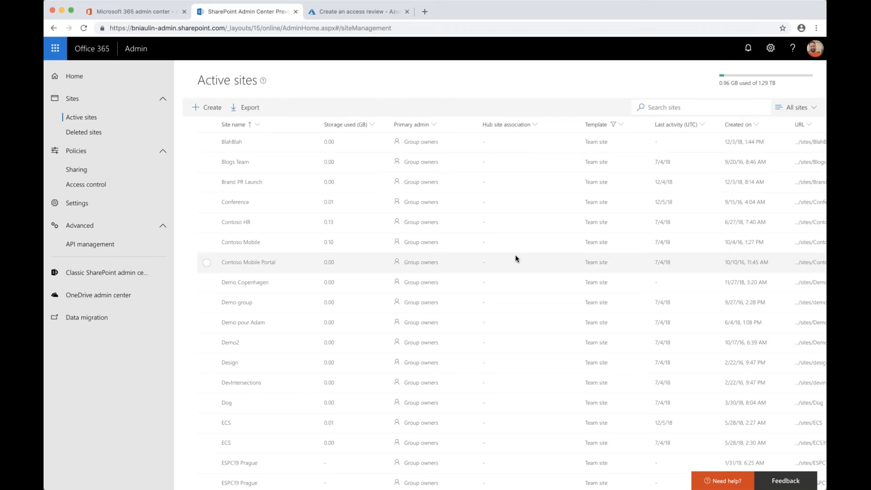
- Open the OneDrive admin center and view its sharing settings
{"action": "left_click", "coordinate": [97, 295]}
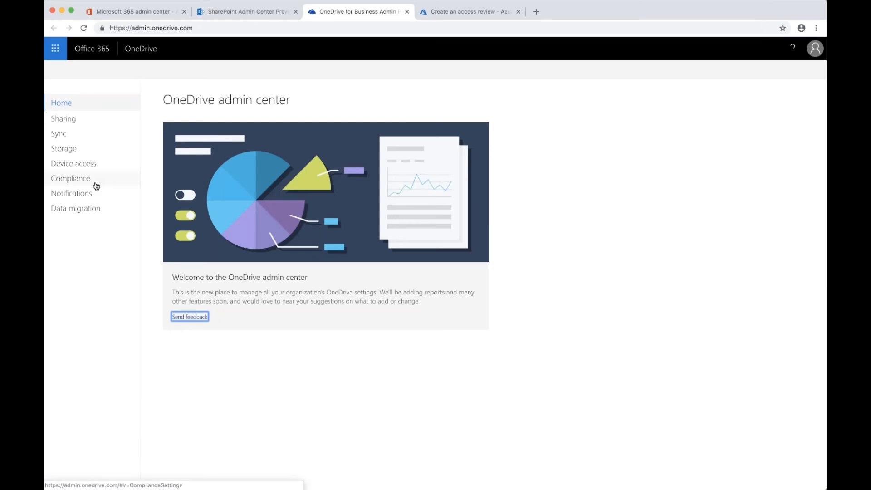
{"action": "left_click", "coordinate": [85, 124]}
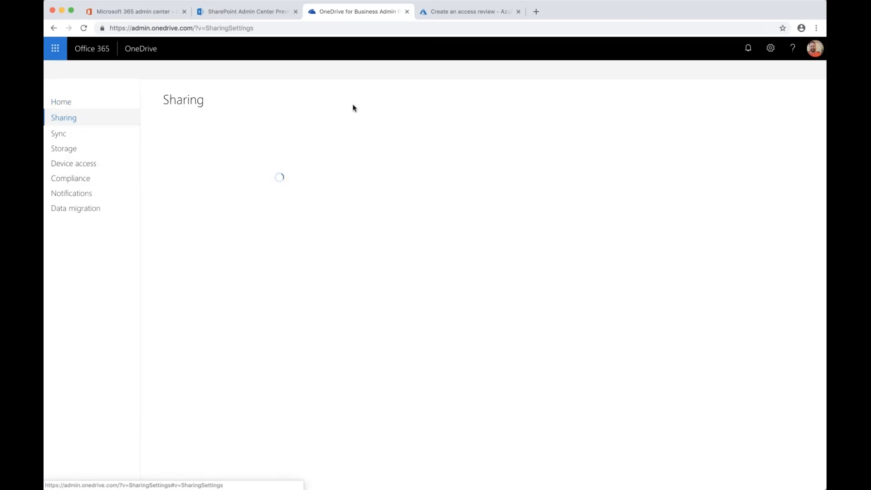
- Return to the Microsoft 365 admin center and open its list of groups
{"action": "left_click", "coordinate": [149, 10]}
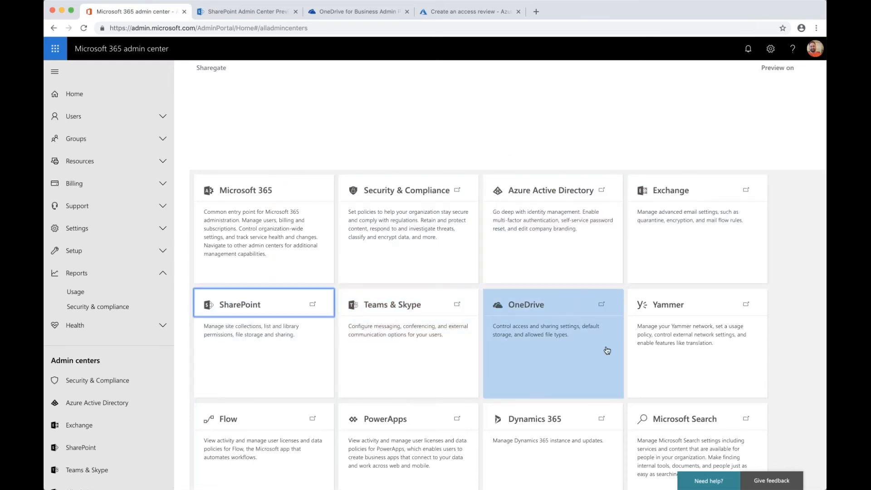
{"action": "left_click", "coordinate": [149, 140]}
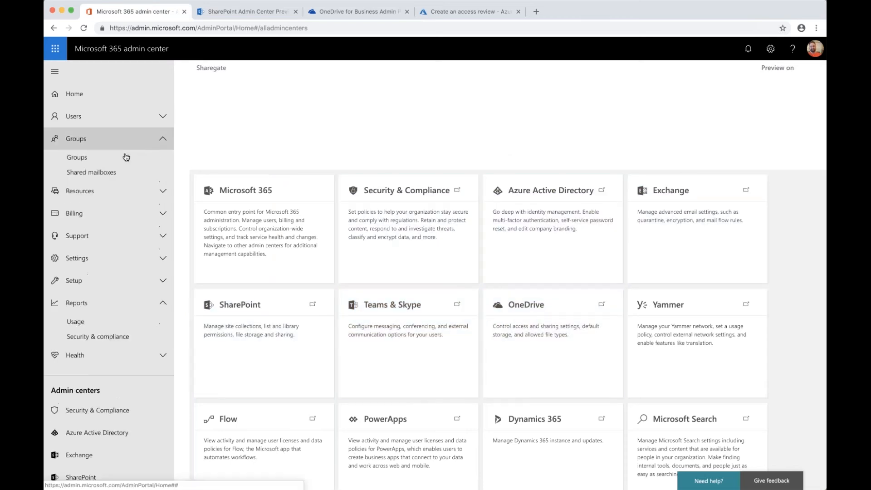
{"action": "left_click", "coordinate": [120, 158]}
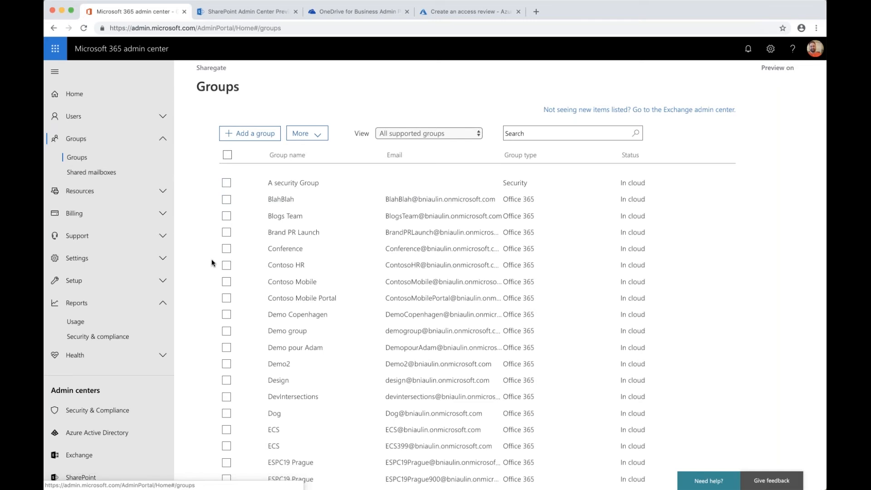
- Open the Exchange admin center and view the groups under recipients
{"action": "scroll", "coordinate": [136, 261], "scroll_direction": "down", "scroll_amount": 3}
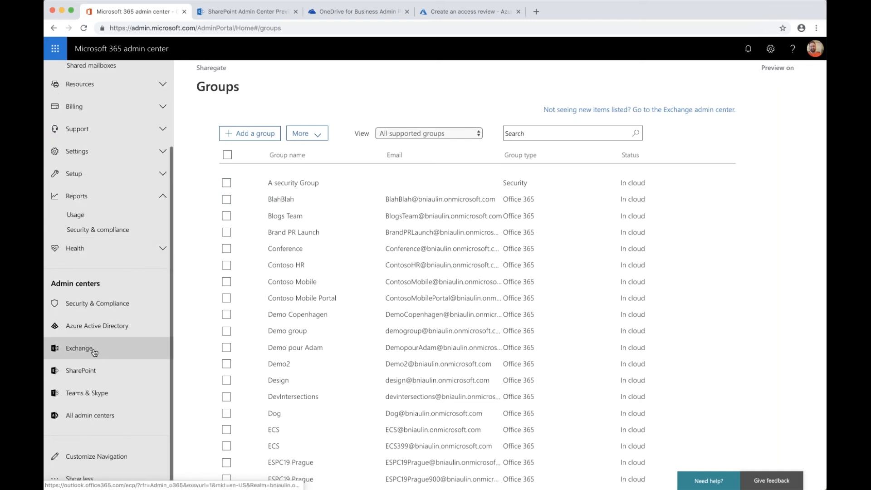
{"action": "left_click", "coordinate": [80, 349]}
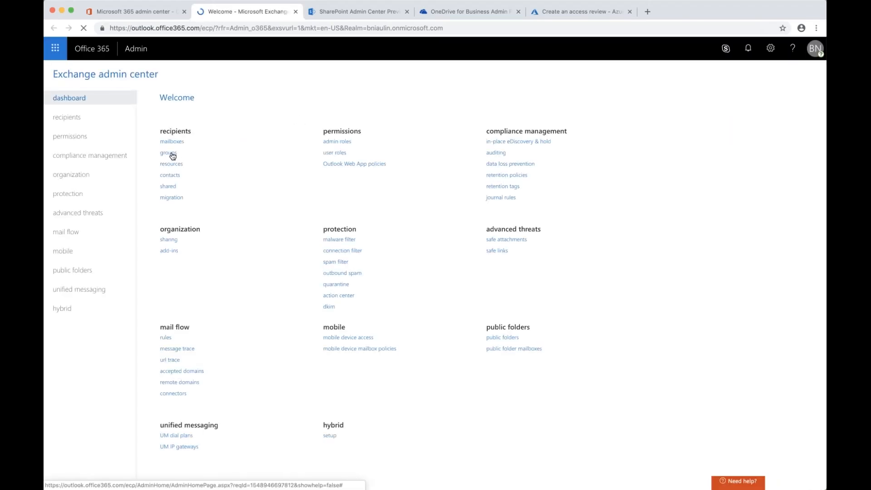
{"action": "left_click", "coordinate": [171, 153]}
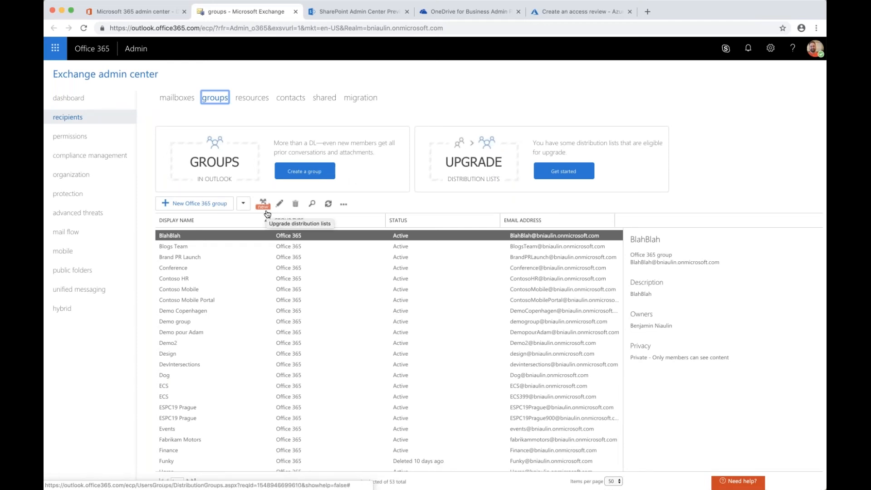
- Return to the Microsoft 365 admin center and open the Office 365 groups activity usage report for the last 180 days
{"action": "left_click", "coordinate": [121, 12]}
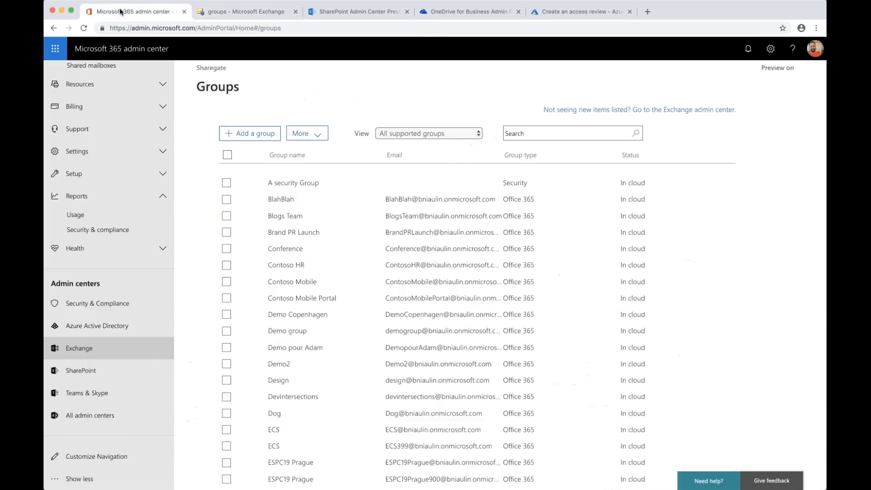
{"action": "left_click", "coordinate": [76, 215]}
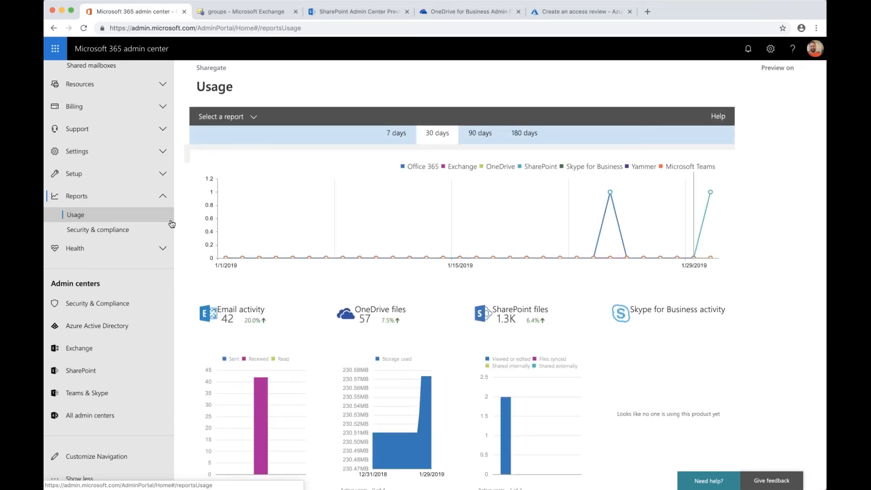
{"action": "left_click", "coordinate": [253, 118]}
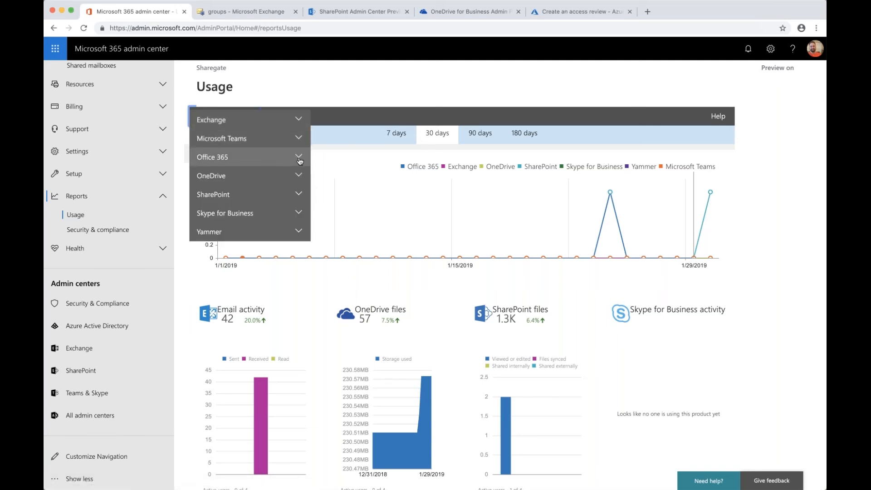
{"action": "left_click", "coordinate": [299, 158]}
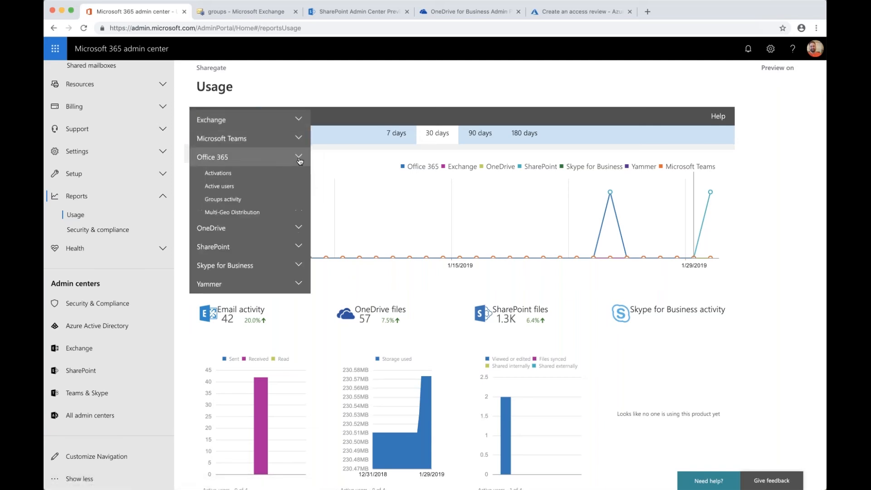
{"action": "left_click", "coordinate": [239, 201]}
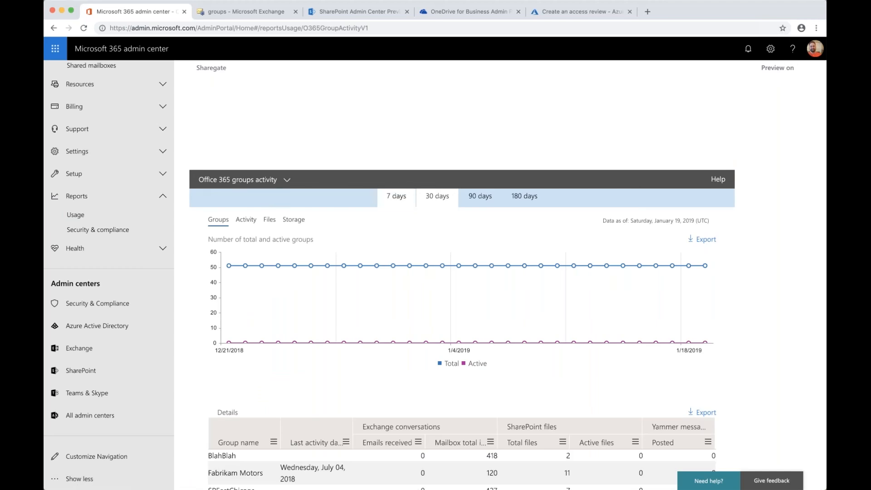
{"action": "left_click", "coordinate": [478, 197]}
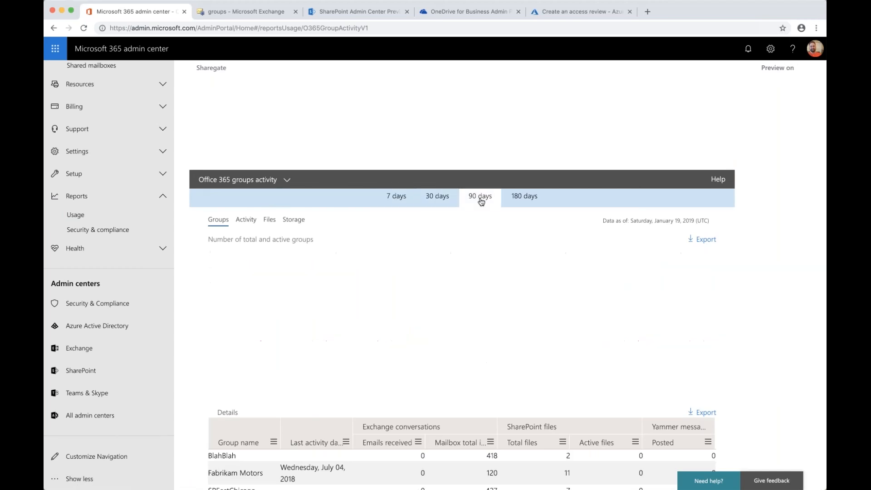
{"action": "left_click", "coordinate": [525, 198]}
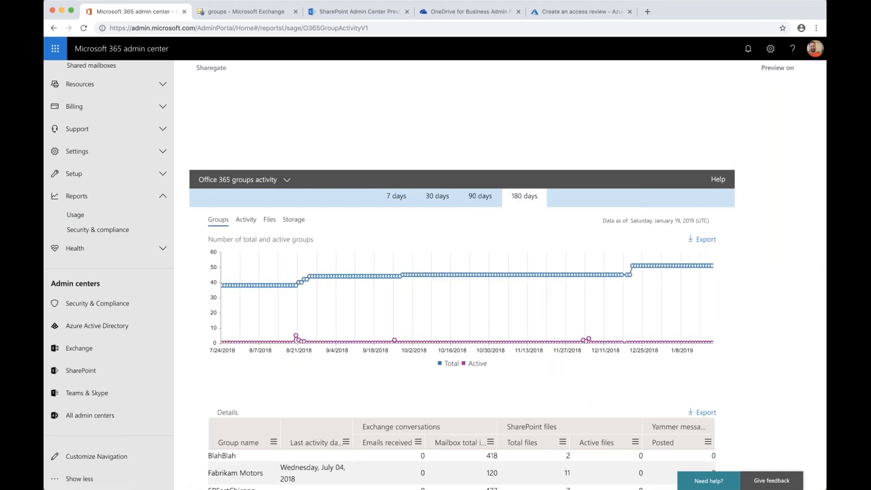
- Add the Deleted, Group owner, Members and External members columns to the report's details table
{"action": "scroll", "coordinate": [540, 270], "scroll_direction": "down", "scroll_amount": 5}
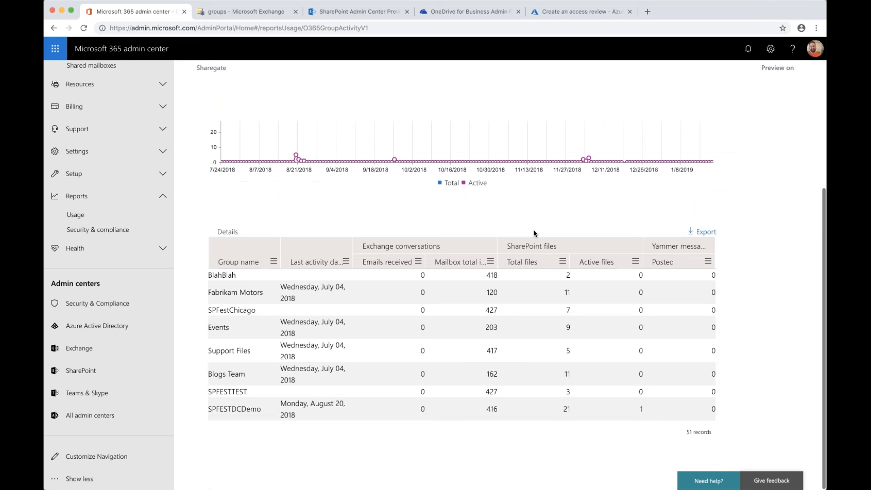
{"action": "left_click", "coordinate": [709, 262]}
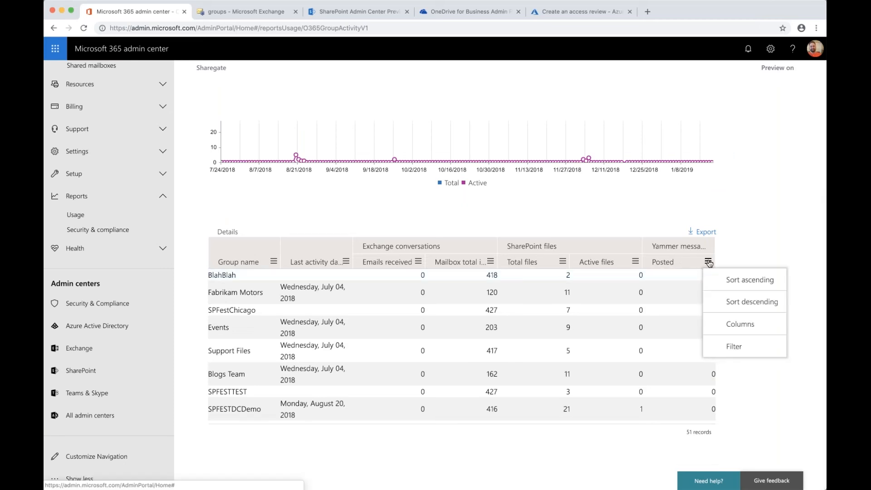
{"action": "left_click", "coordinate": [735, 322]}
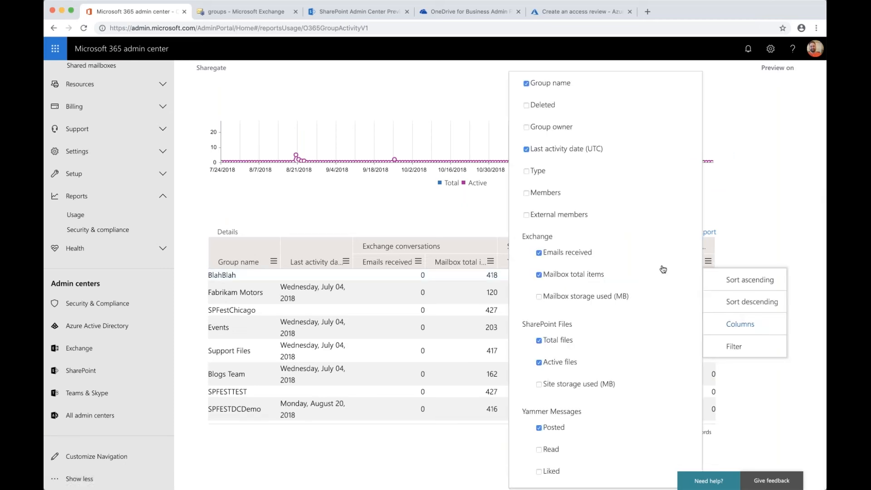
{"action": "left_click", "coordinate": [537, 134]}
{"action": "left_click", "coordinate": [535, 107]}
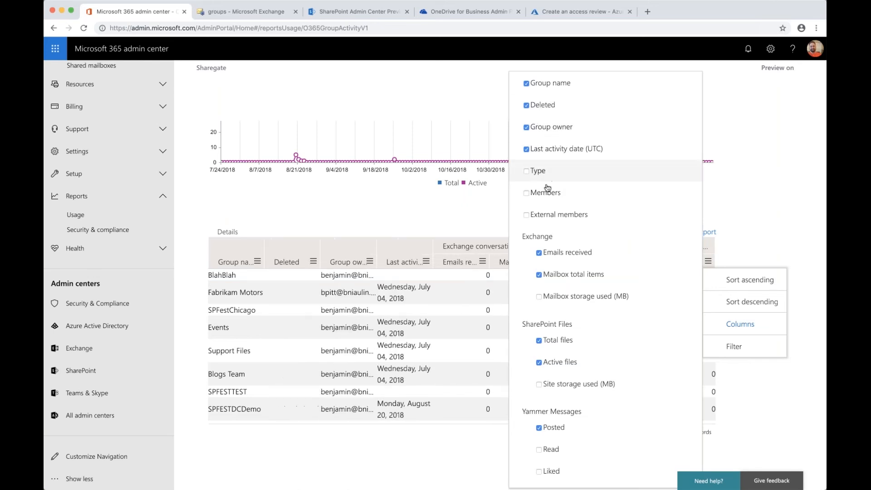
{"action": "left_click", "coordinate": [546, 193]}
{"action": "left_click", "coordinate": [531, 215]}
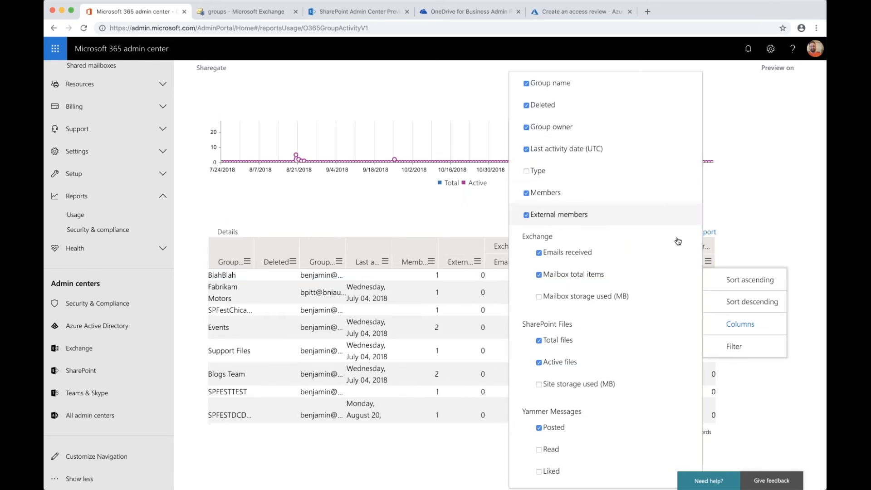
{"action": "left_click", "coordinate": [775, 241]}
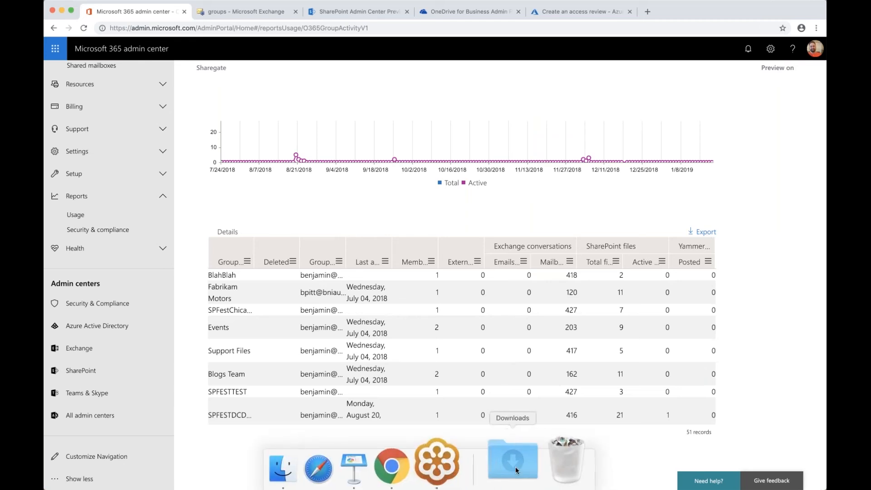
- Open the exported Office 365 groups activity detail CSV from Downloads and look through all its columns
{"action": "left_click", "coordinate": [515, 467]}
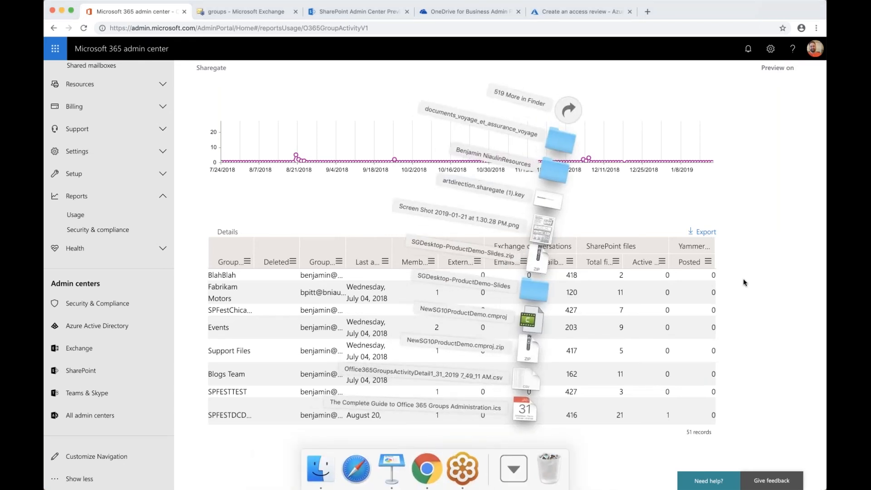
{"action": "left_click", "coordinate": [527, 381]}
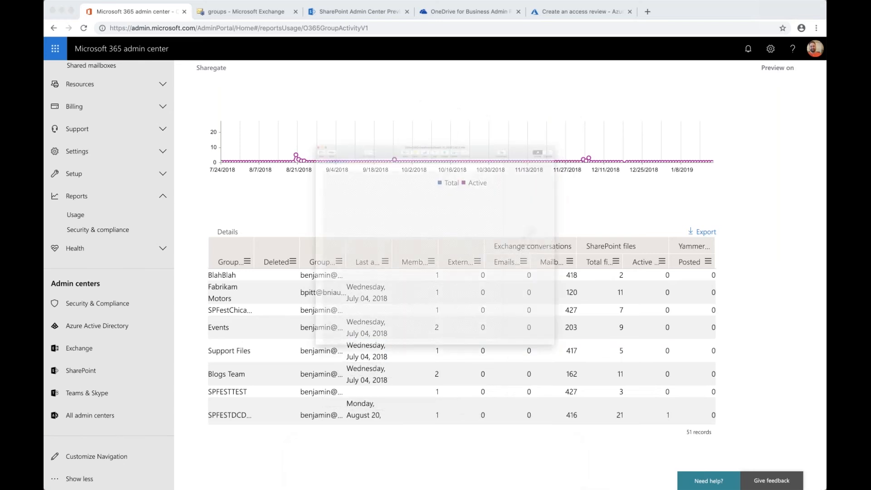
{"action": "scroll", "coordinate": [443, 245], "scroll_direction": "right", "scroll_amount": 15}
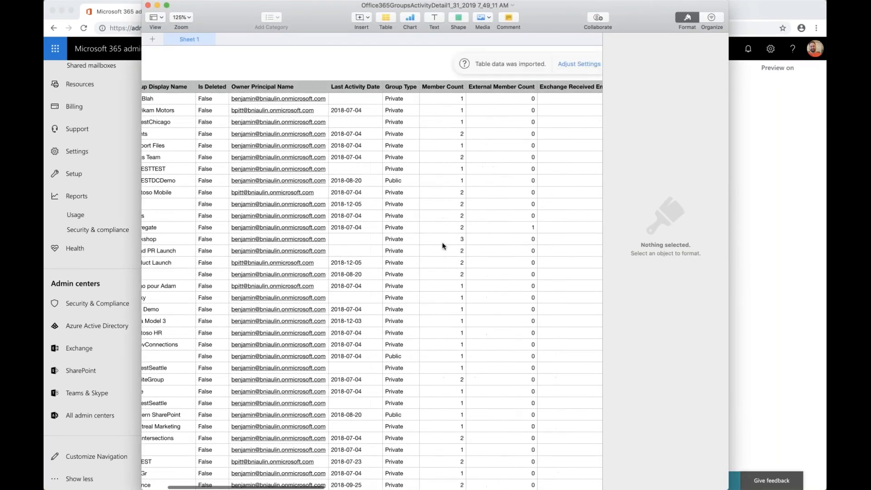
{"action": "scroll", "coordinate": [443, 245], "scroll_direction": "right", "scroll_amount": 5}
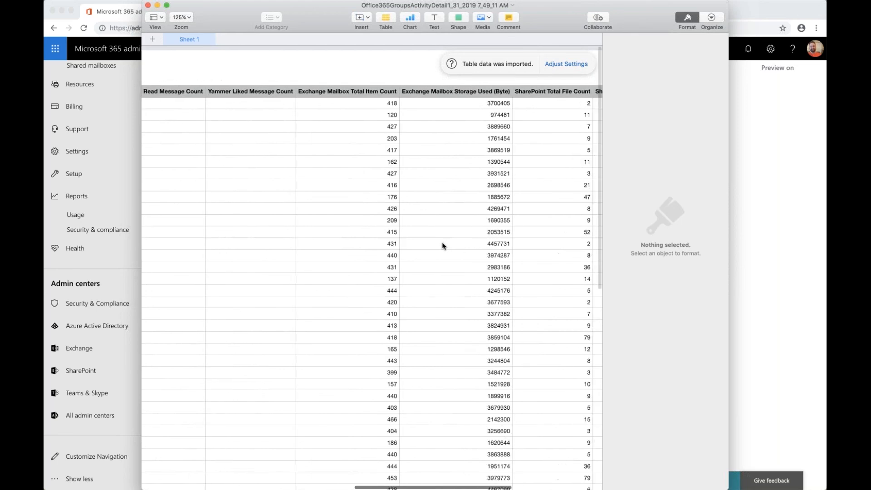
{"action": "scroll", "coordinate": [442, 245], "scroll_direction": "right", "scroll_amount": 3}
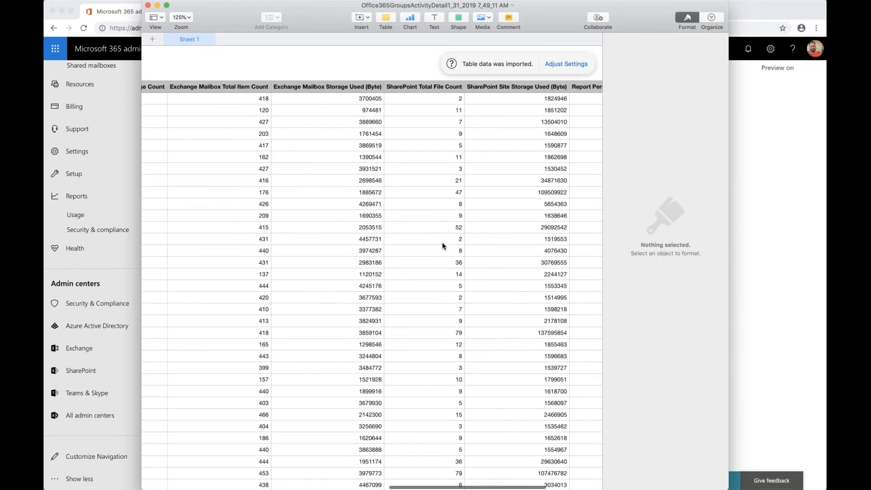
{"action": "scroll", "coordinate": [443, 246], "scroll_direction": "right", "scroll_amount": 5}
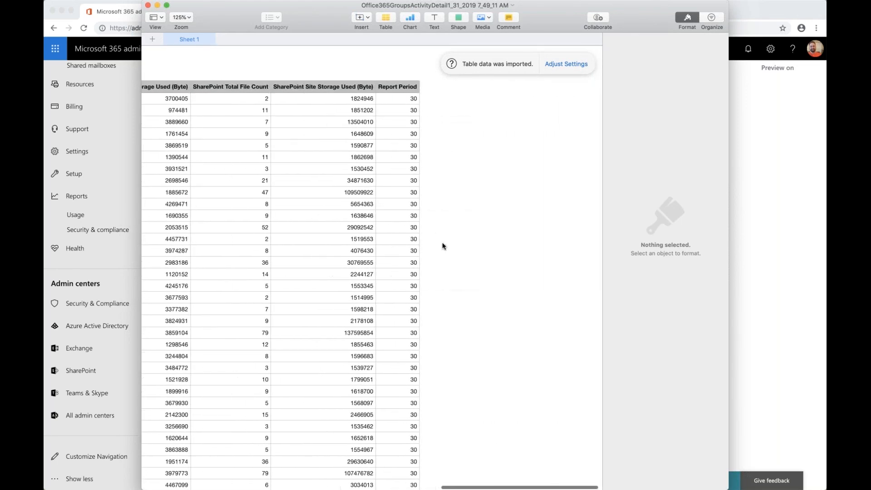
{"action": "scroll", "coordinate": [442, 246], "scroll_direction": "left", "scroll_amount": 15}
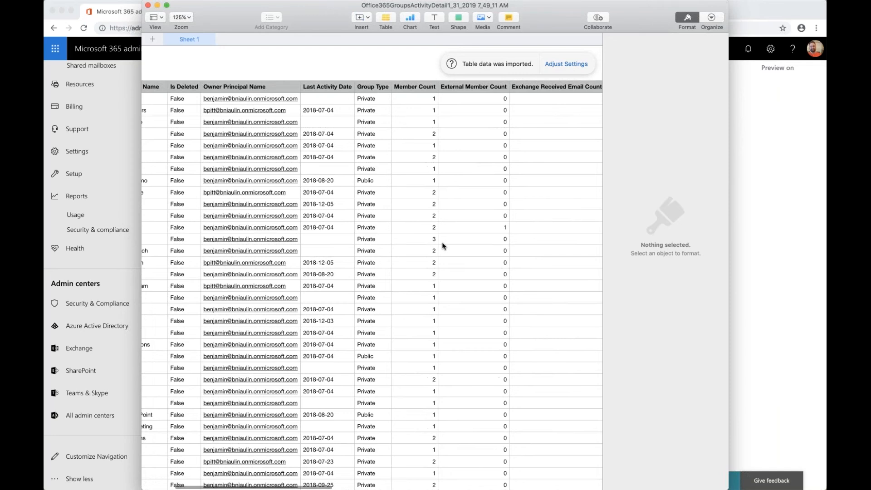
- Switch back to the browser and view the groups activity report's Activity, Files and Storage charts
{"action": "key", "text": "super+Tab"}
{"action": "scroll", "coordinate": [442, 242], "scroll_direction": "up", "scroll_amount": 5}
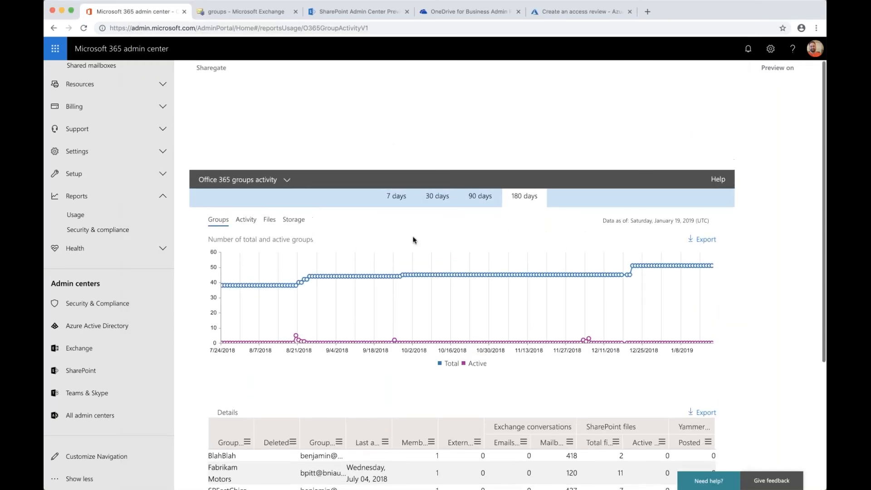
{"action": "left_click", "coordinate": [246, 220]}
{"action": "left_click", "coordinate": [269, 220]}
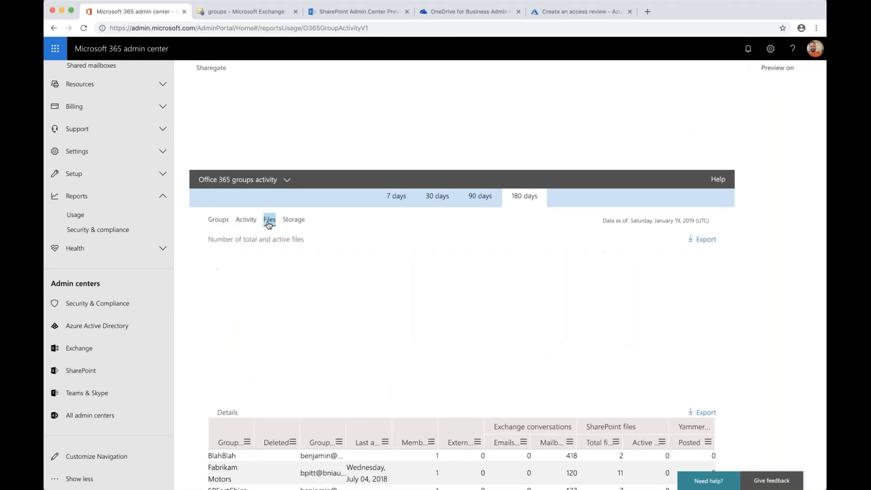
{"action": "left_click", "coordinate": [293, 221]}
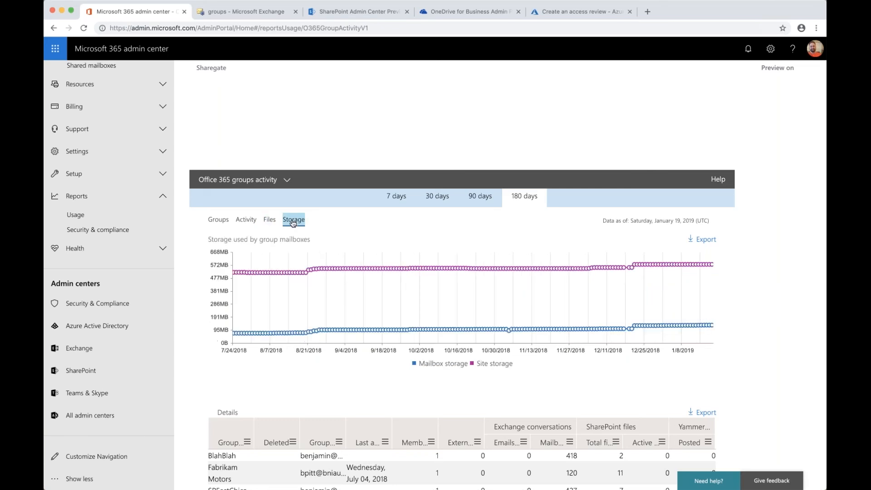
- Look at the Security & compliance reports page and open the classification labels in the Security & Compliance center
{"action": "left_click", "coordinate": [108, 230]}
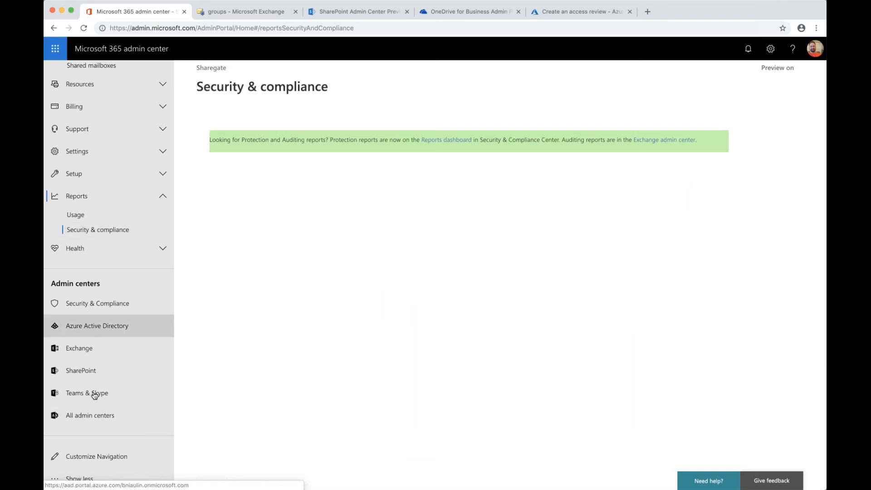
{"action": "left_click", "coordinate": [86, 304]}
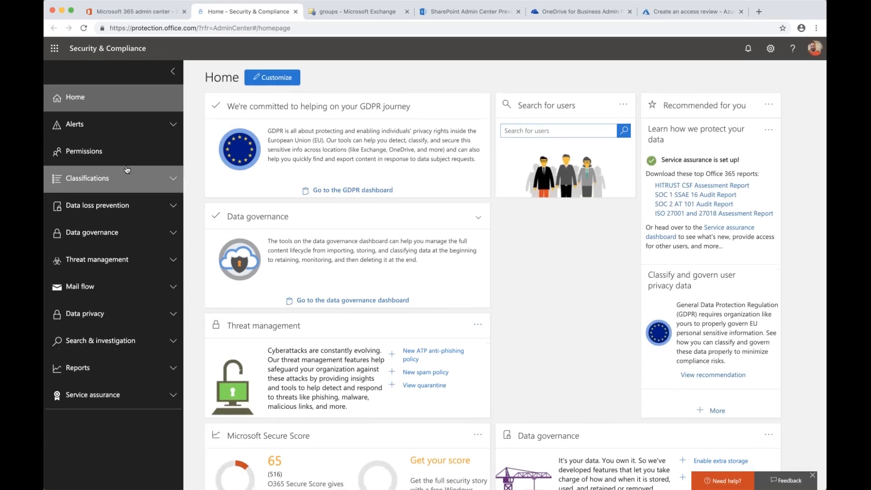
{"action": "left_click", "coordinate": [128, 172]}
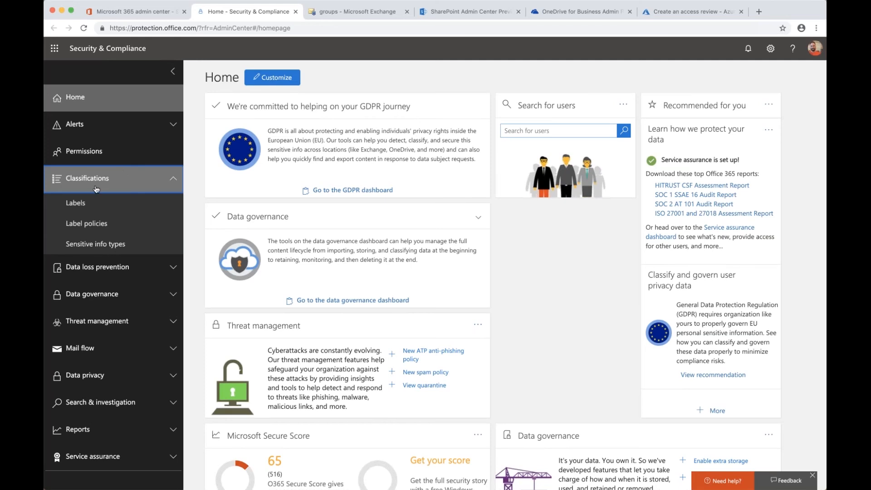
{"action": "left_click", "coordinate": [87, 206]}
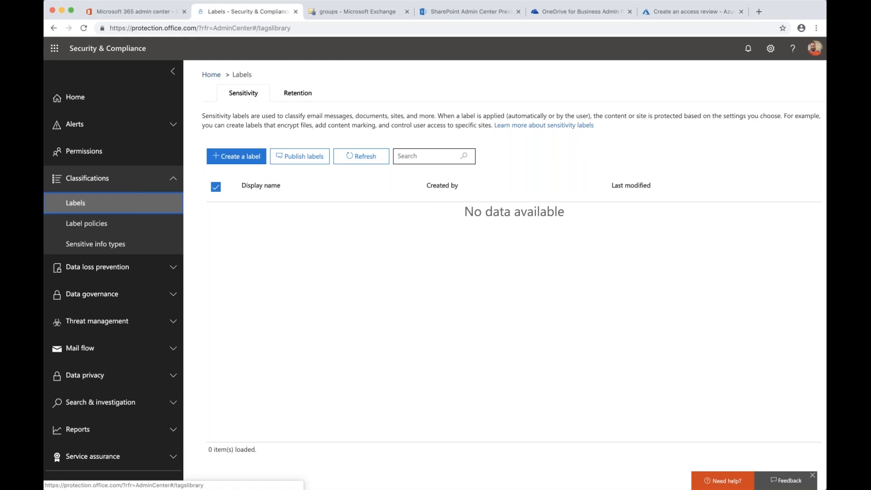
- Start a new sensitivity label named jnhh with the tooltip jhhj and proceed to its encryption settings
{"action": "left_click", "coordinate": [252, 156]}
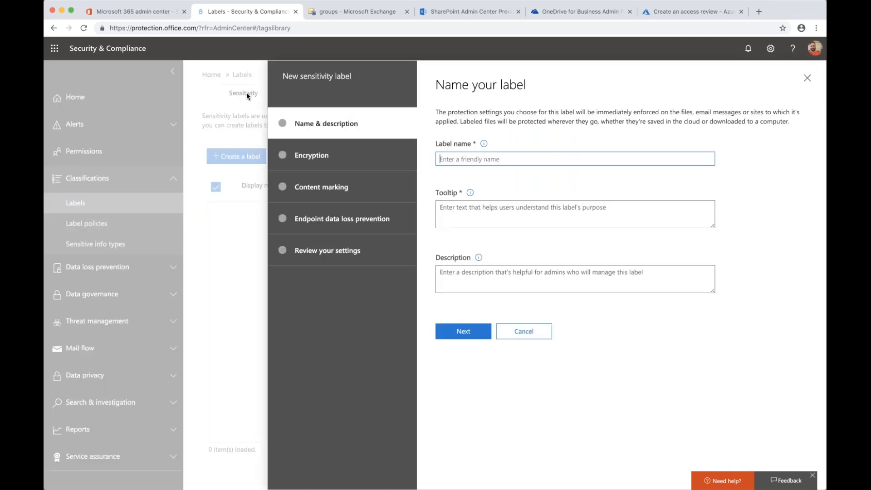
{"action": "left_click", "coordinate": [327, 190]}
{"action": "left_click", "coordinate": [481, 159]}
{"action": "type", "text": "jnhh"}
{"action": "left_click", "coordinate": [477, 212]}
{"action": "type", "text": "jhhj"}
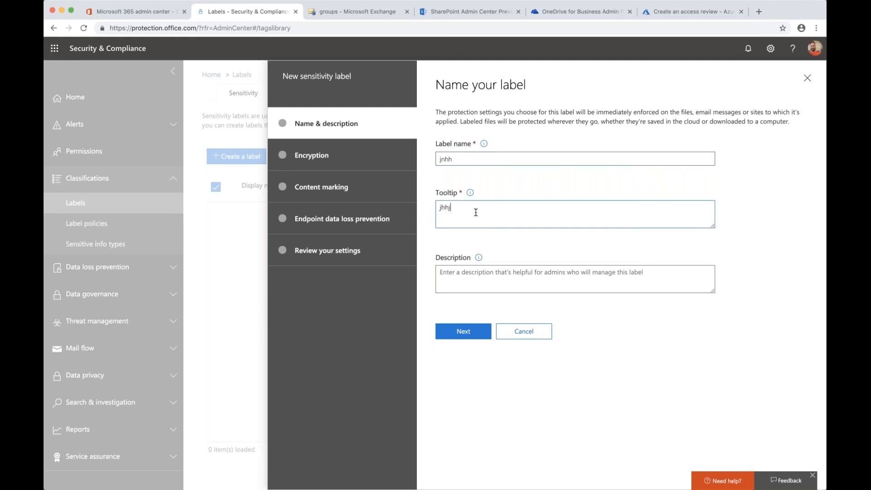
{"action": "left_click", "coordinate": [468, 333]}
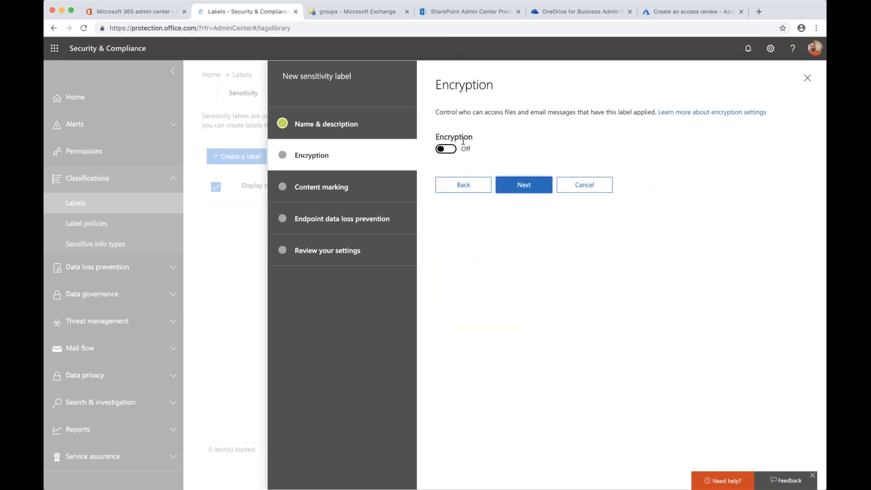
- Skip encryption, turn on content marking with a watermark and a footer, and discard the new sensitivity label
{"action": "left_click", "coordinate": [514, 184]}
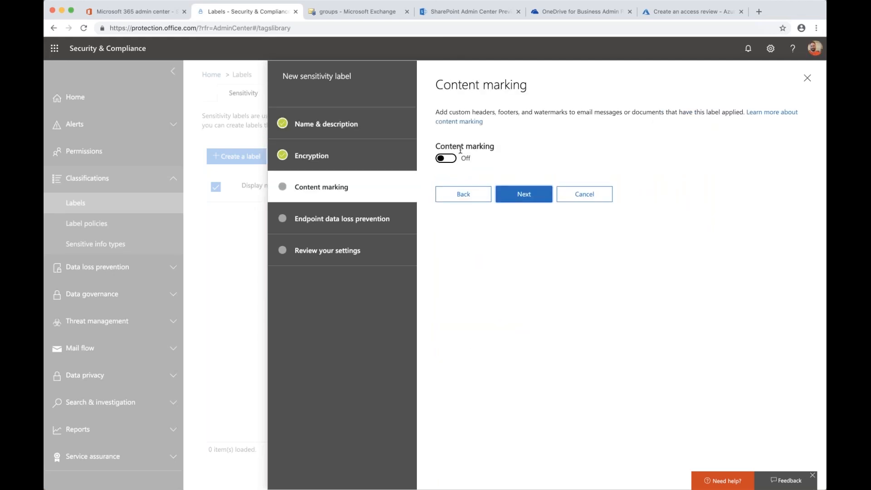
{"action": "left_click", "coordinate": [446, 158]}
{"action": "left_click", "coordinate": [464, 181]}
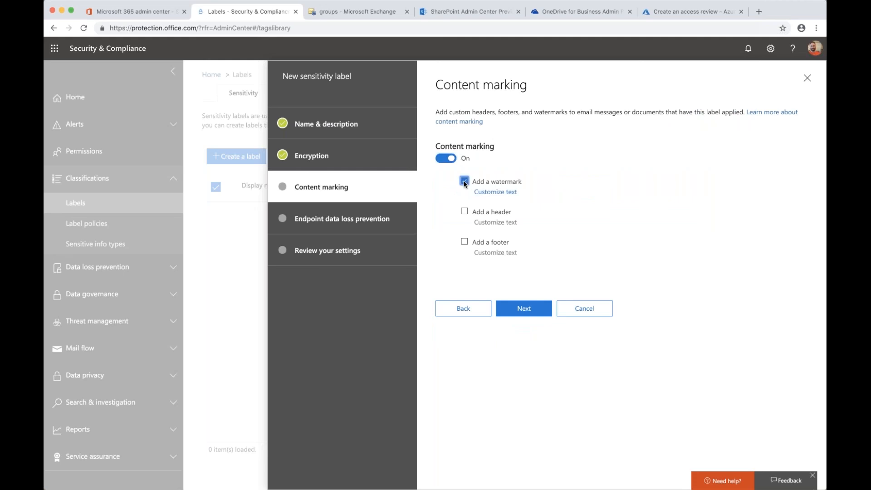
{"action": "left_click", "coordinate": [464, 241]}
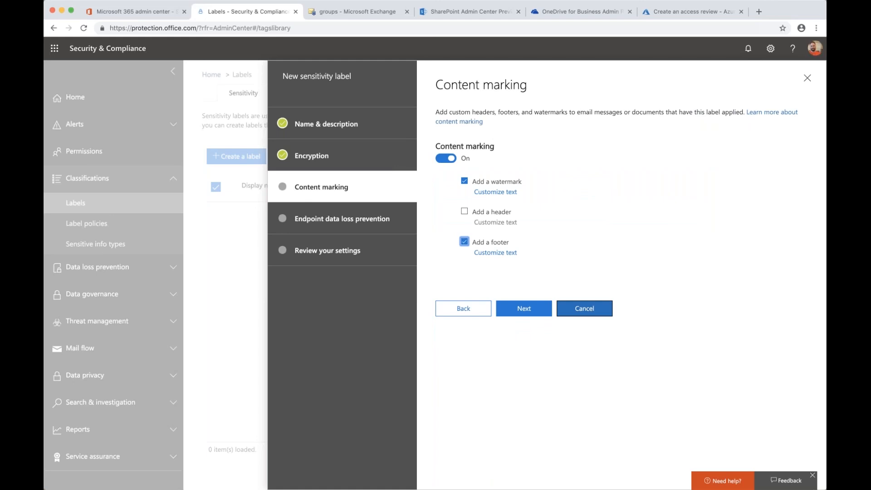
{"action": "left_click", "coordinate": [585, 309]}
{"action": "left_click", "coordinate": [502, 309]}
- Open the retention labels, start a new label named hbgh and proceed to its label settings
{"action": "left_click", "coordinate": [298, 93]}
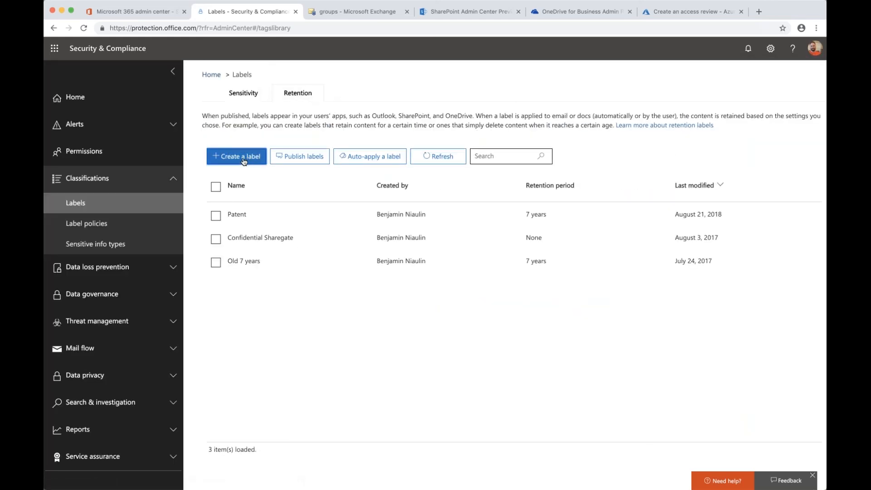
{"action": "left_click", "coordinate": [244, 157]}
{"action": "left_click", "coordinate": [500, 131]}
{"action": "type", "text": "hbgh"}
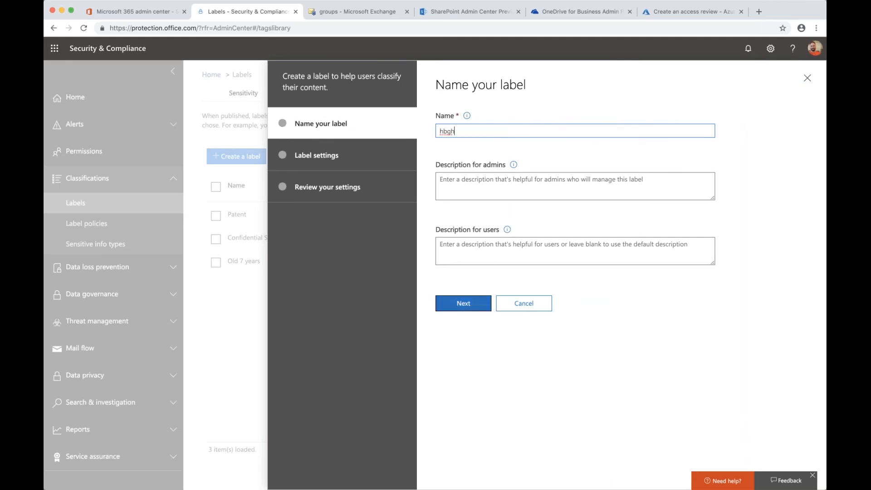
{"action": "left_click", "coordinate": [467, 303]}
- Turn on retention with the default 7-year period, proceed to the settings review, and discard the new retention label
{"action": "left_click", "coordinate": [440, 129]}
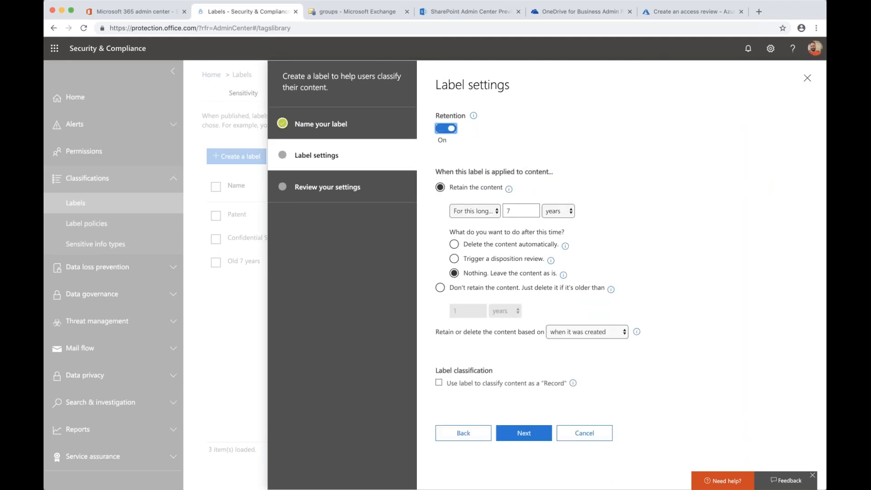
{"action": "left_click", "coordinate": [526, 435]}
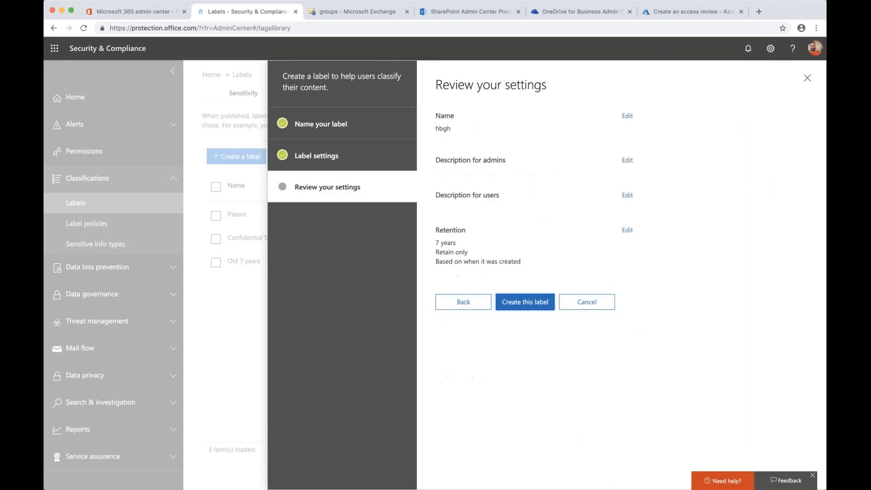
{"action": "left_click", "coordinate": [587, 300]}
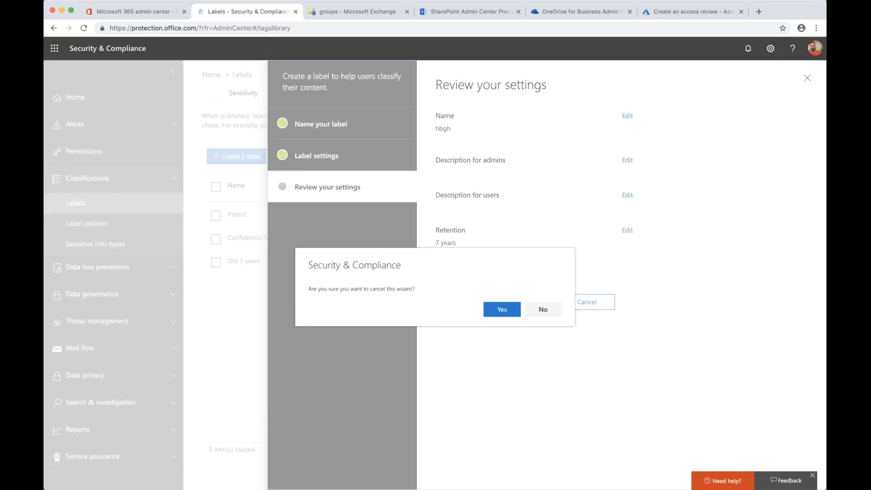
{"action": "left_click", "coordinate": [502, 309]}
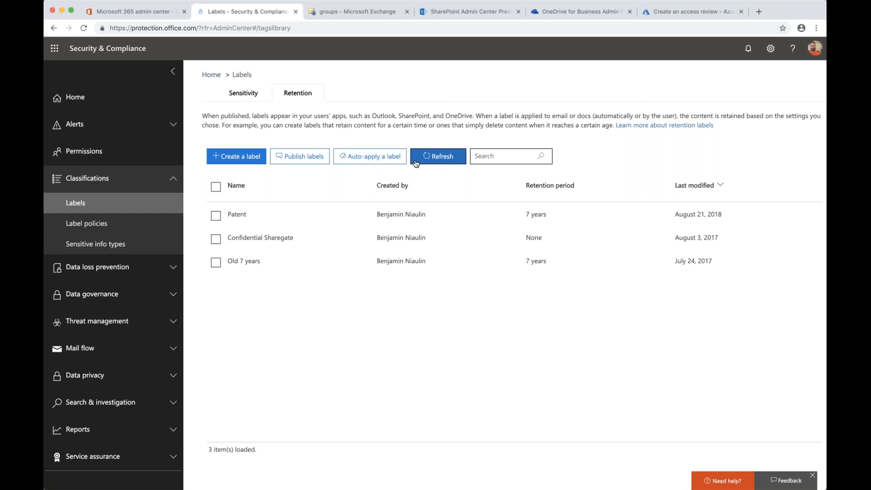
- View the data governance dashboard in the Security & Compliance center
{"action": "left_click", "coordinate": [151, 298]}
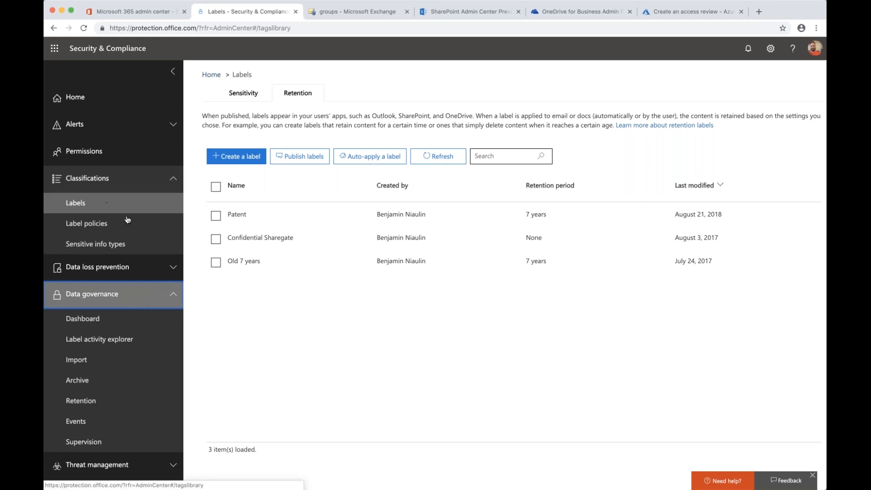
{"action": "left_click", "coordinate": [83, 320]}
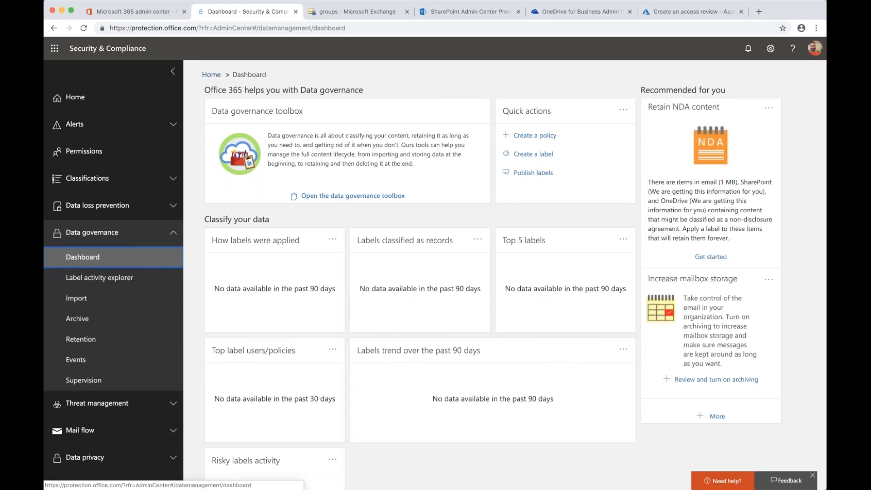
- Return to the Microsoft 365 admin center and show the list of available Office 365 apps
{"action": "left_click", "coordinate": [131, 14]}
{"action": "scroll", "coordinate": [141, 149], "scroll_direction": "up", "scroll_amount": 2}
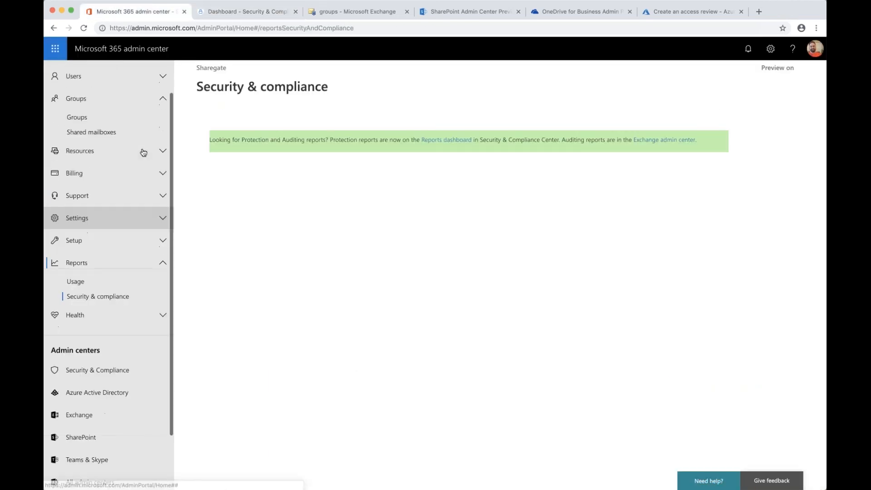
{"action": "left_click", "coordinate": [57, 54]}
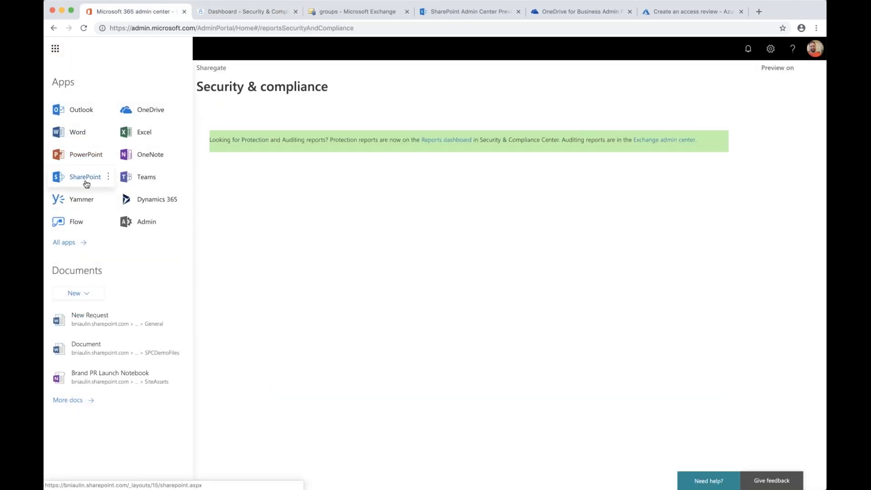